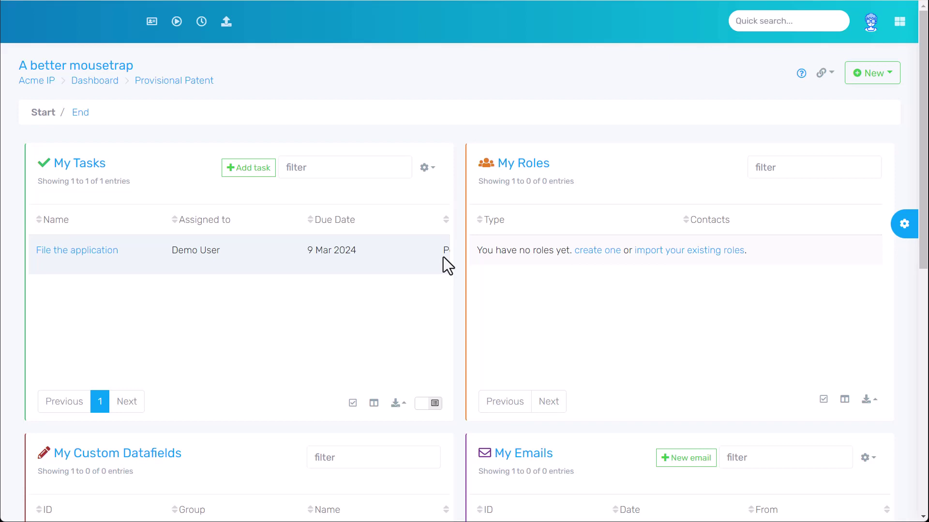
- Open the "A better mousetrap" matter from the matters list and review its tasks, roles, datafields, emails and filenotes sections
click(151, 22)
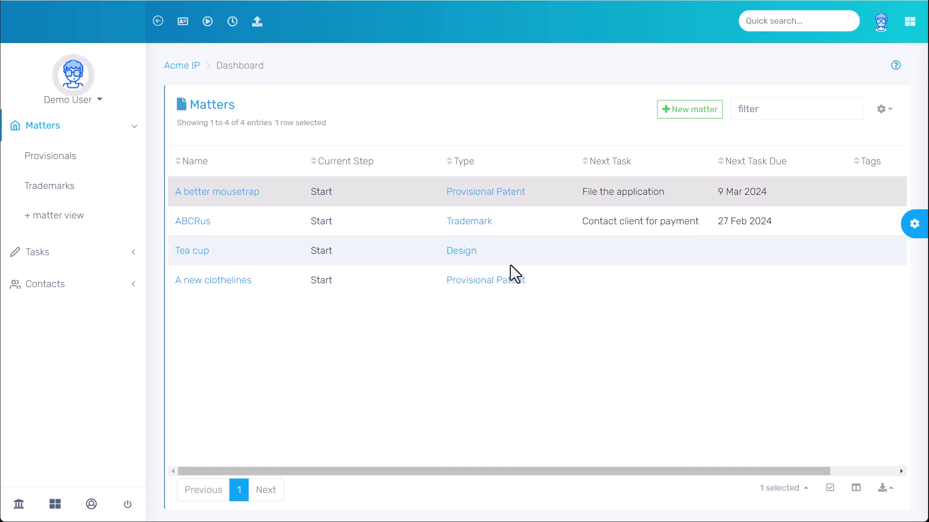
click(250, 193)
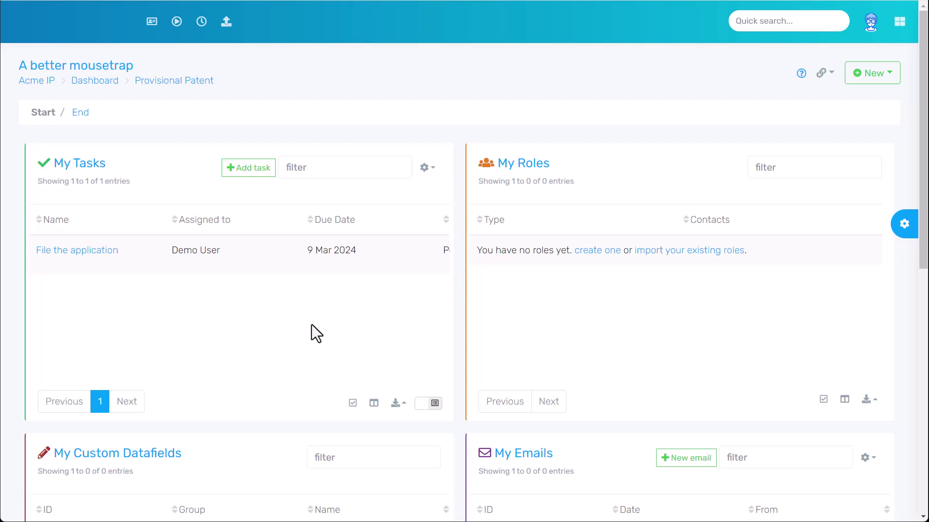
scroll(312, 325, down, 5)
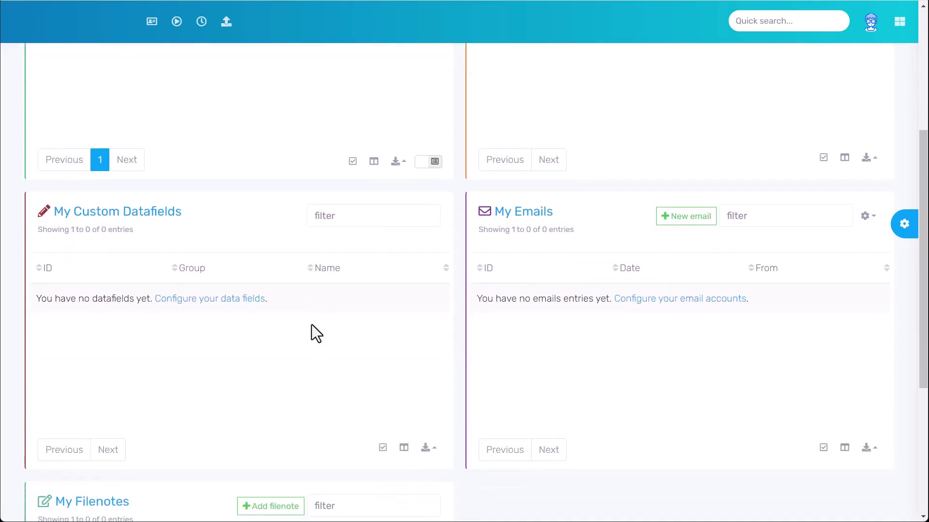
scroll(311, 324, down, 3)
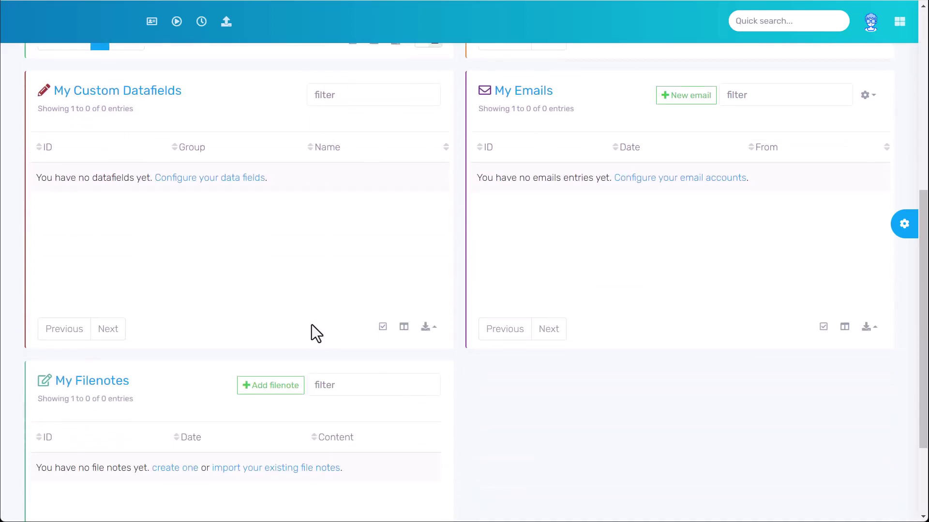
scroll(311, 324, up, 8)
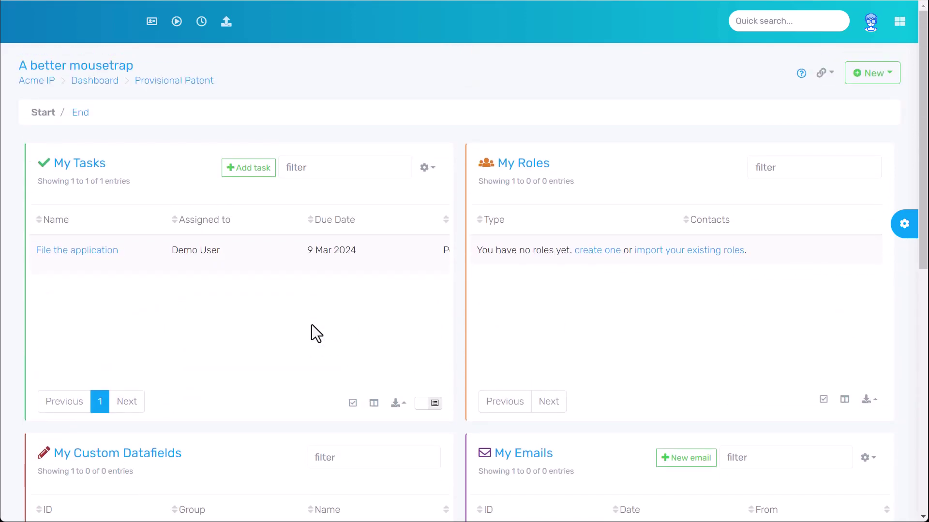
- Enable layout editing and move My Filenotes beside My Custom Datafields, into the place of My Emails
click(907, 231)
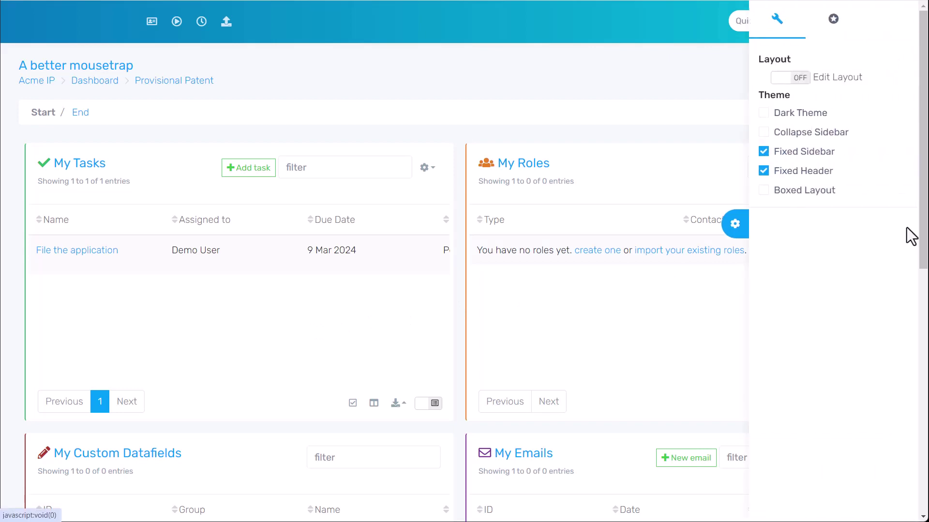
click(801, 80)
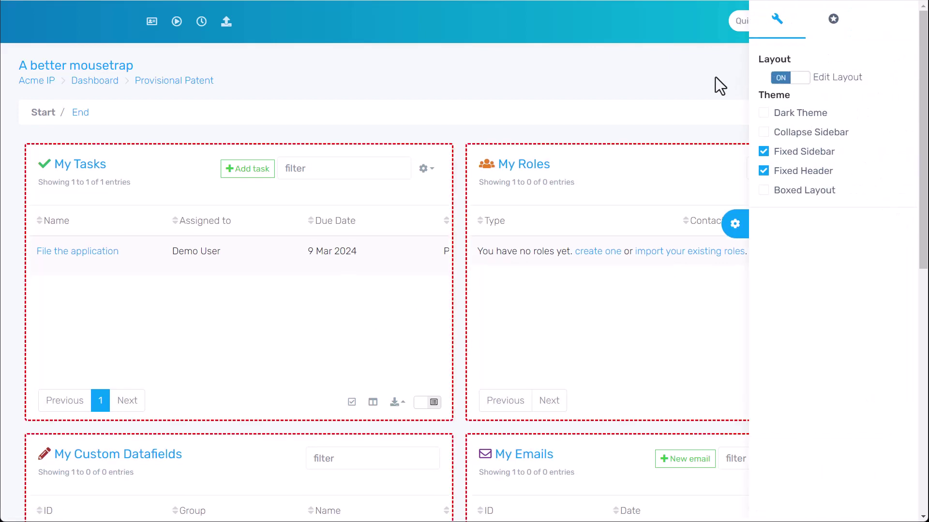
scroll(652, 239, down, 5)
scroll(652, 239, down, 2)
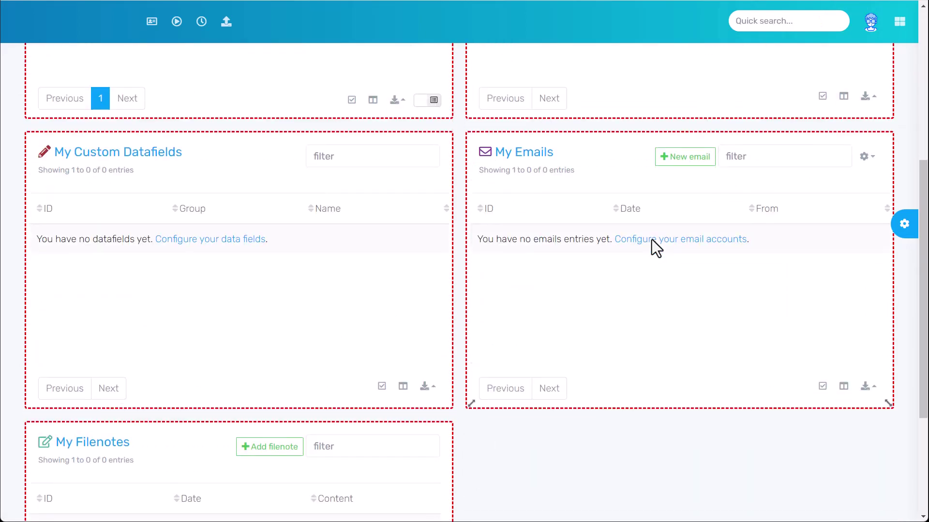
drag(146, 454, 597, 165)
- Widen My Emails to span the full page width, and turn off layout editing
scroll(597, 164, down, 4)
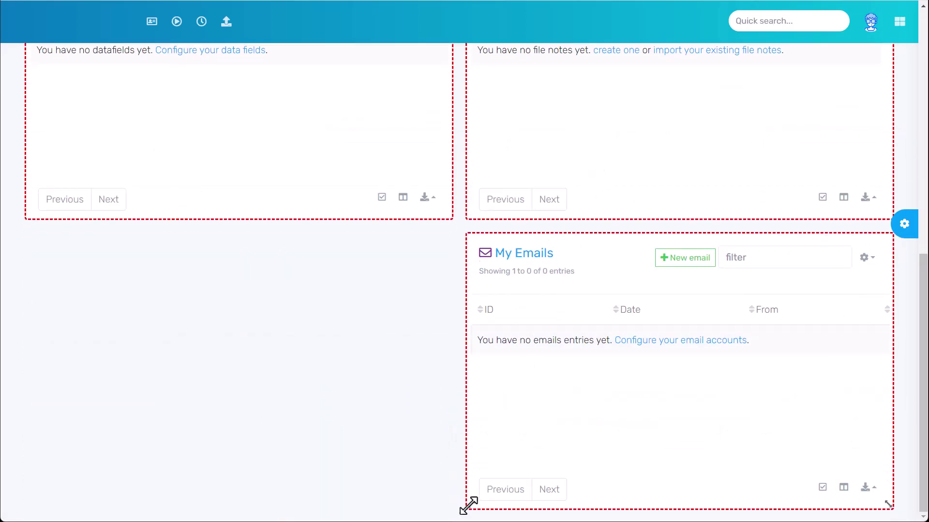
drag(471, 504, 33, 501)
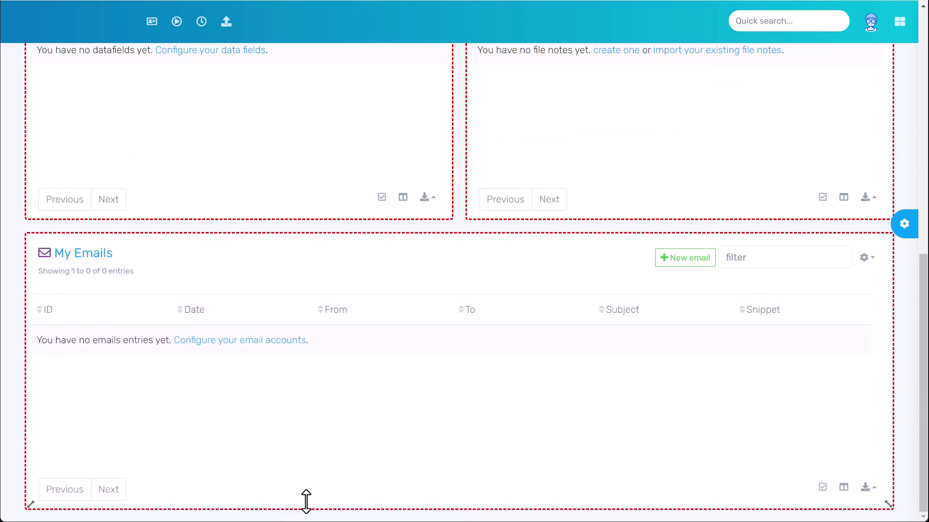
scroll(311, 510, up, 6)
scroll(311, 510, up, 4)
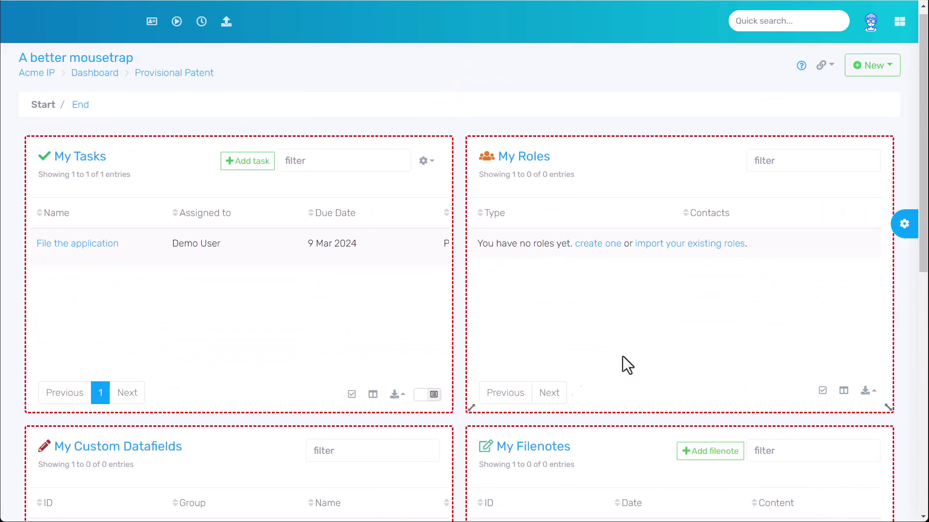
click(903, 224)
click(801, 78)
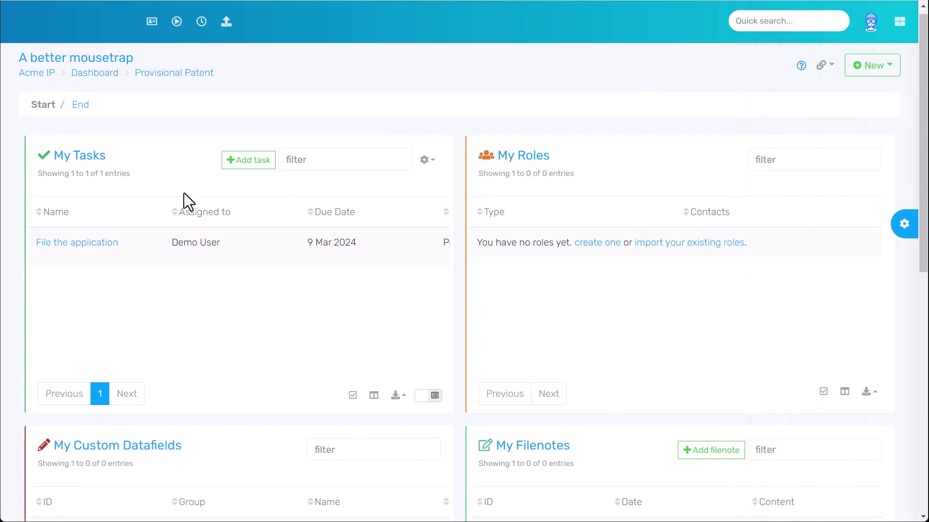
- Create a task named "Draft the application" due 27 Feb 2024
click(253, 162)
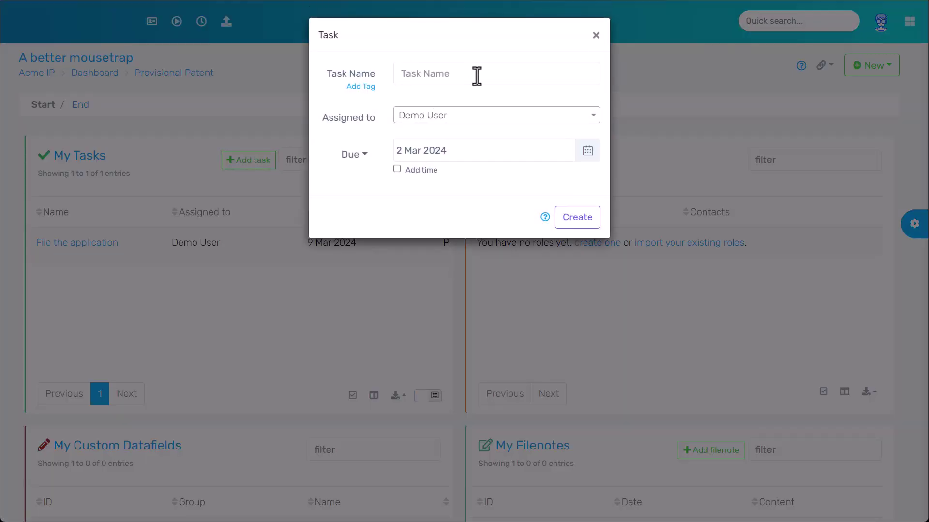
click(477, 75)
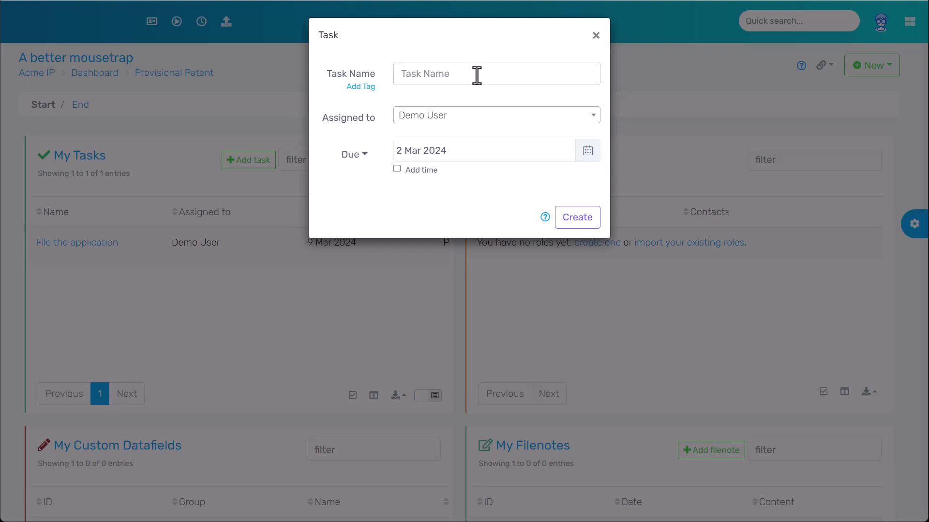
text(Draft the application)
click(350, 156)
click(363, 210)
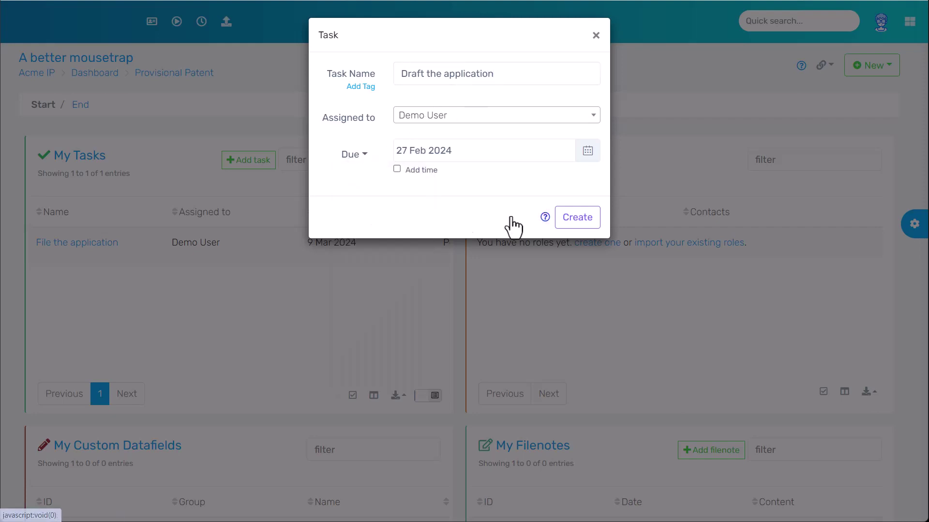
click(568, 223)
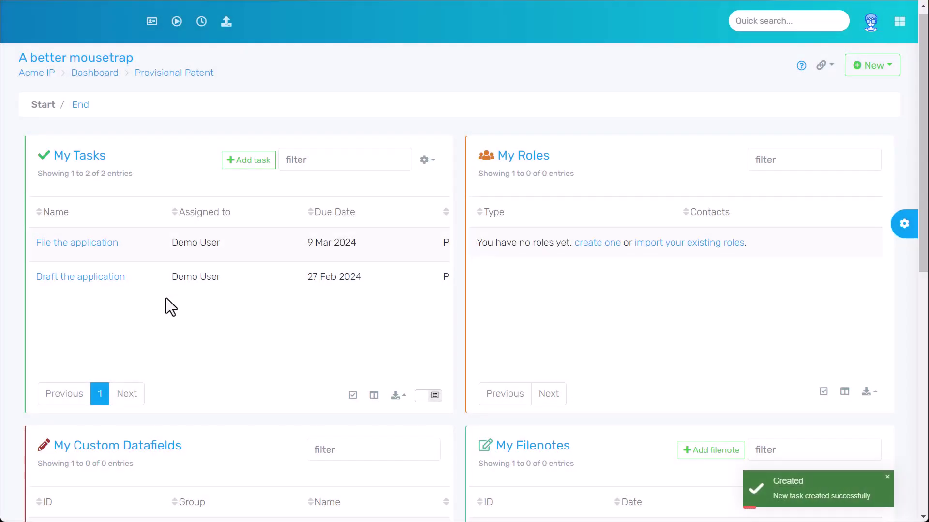
- Set the due date of the "Draft the application" task to 1 Jan 2024 and save it
click(114, 279)
click(357, 188)
click(498, 185)
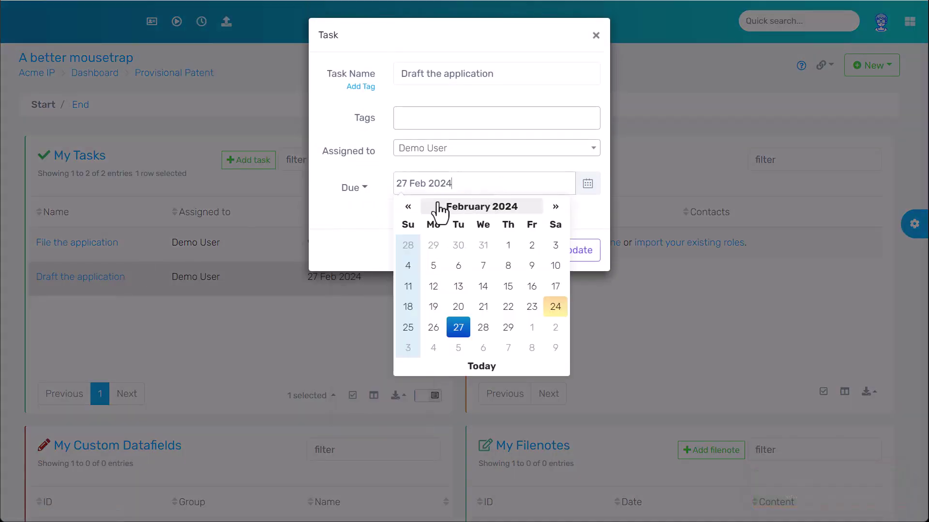
click(409, 208)
click(433, 246)
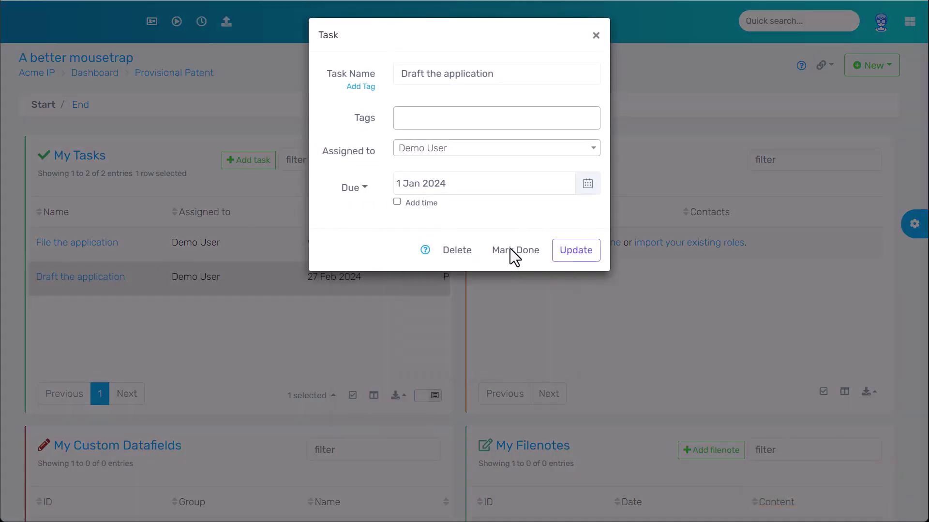
click(572, 258)
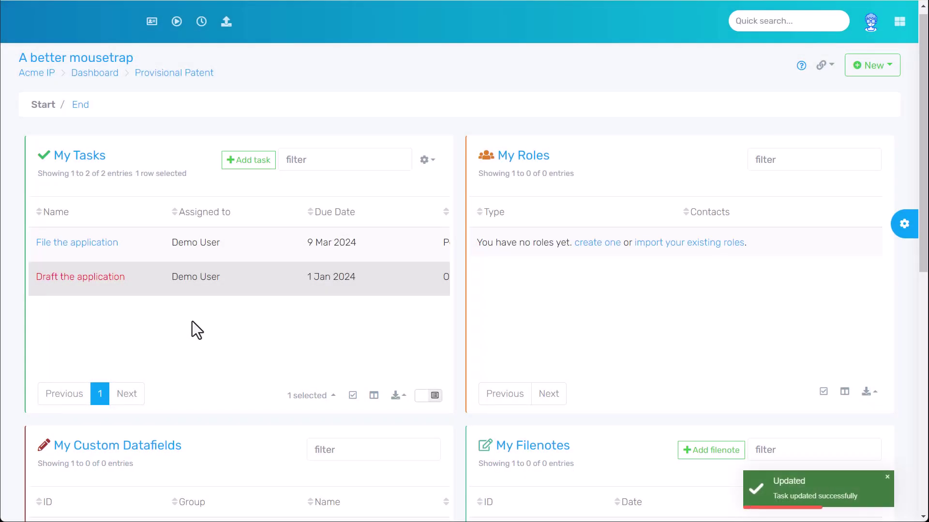
- Show completed tasks in My Tasks by turning off "Hide completed tasks"
click(427, 160)
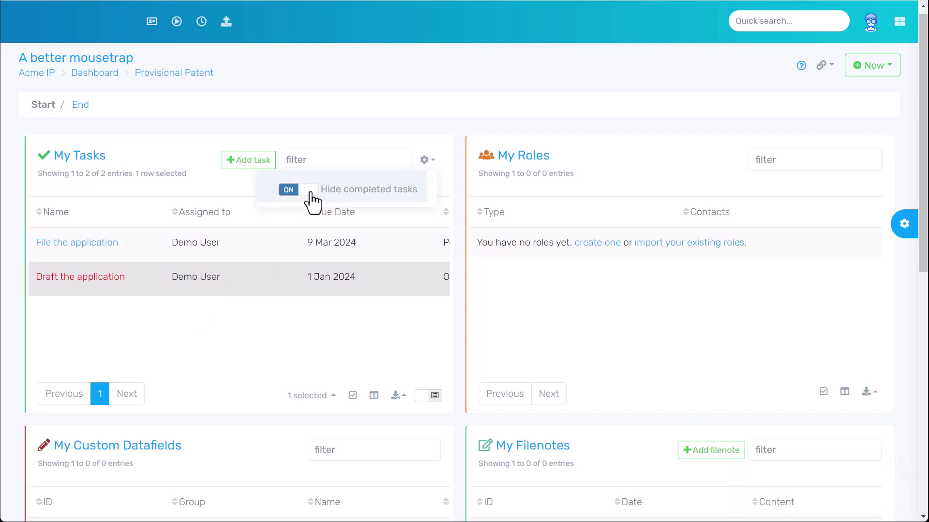
click(310, 194)
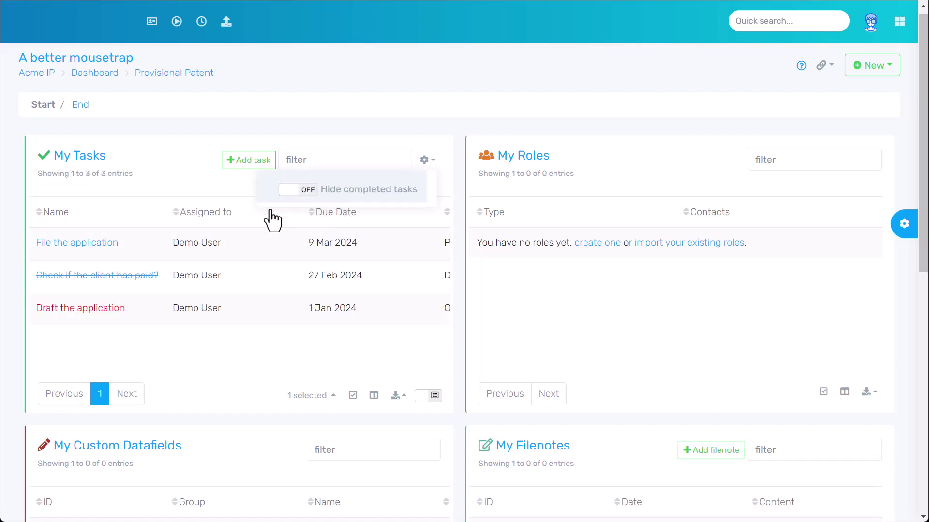
click(136, 348)
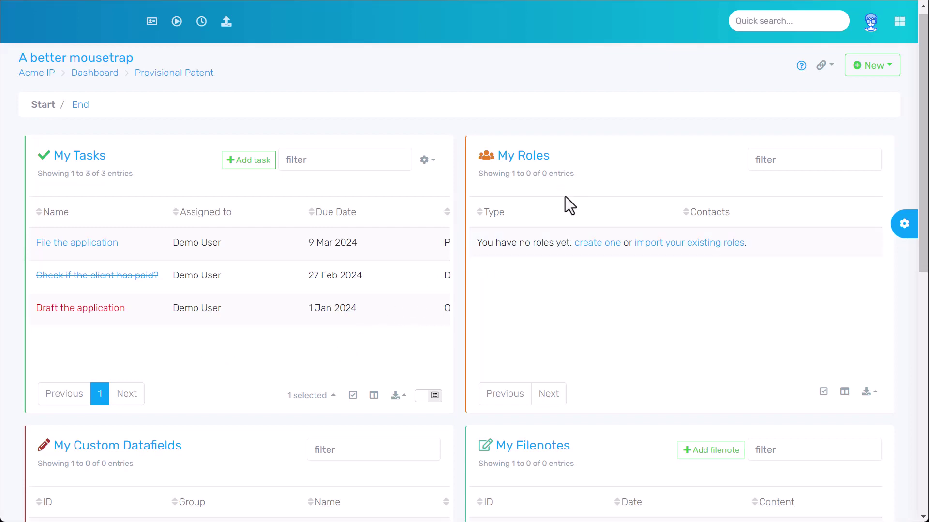
- Add a role named "Attorney" in the Provisional Patent workflow settings and save it
click(202, 74)
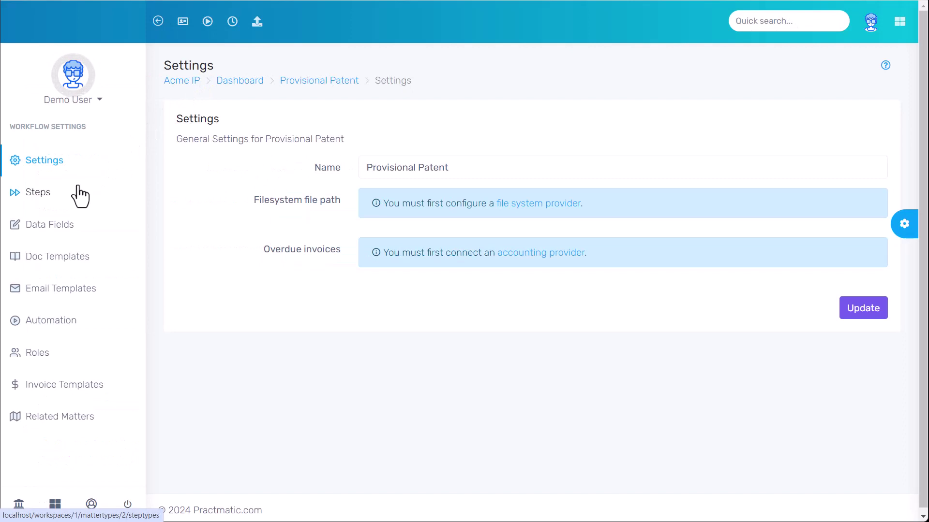
click(35, 357)
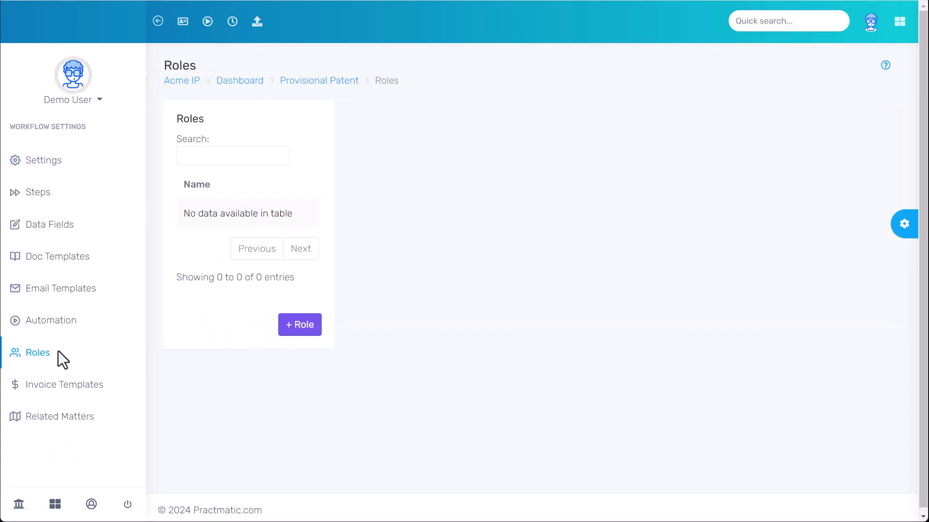
click(304, 323)
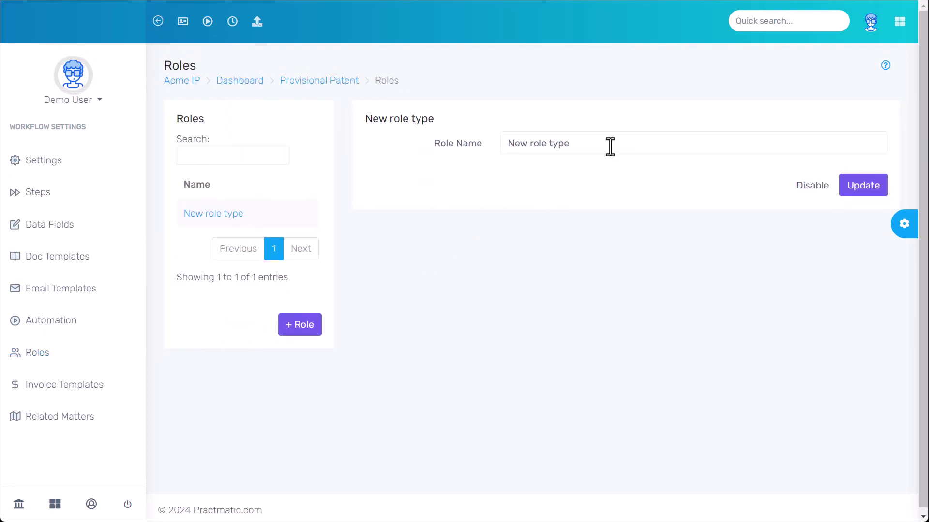
click(610, 147)
key(ctrl+a)
text(Attro)
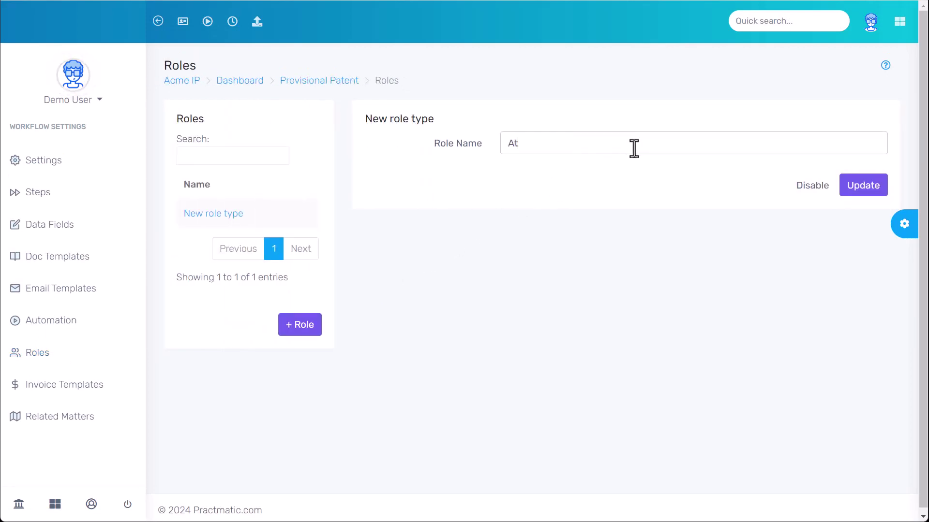
key(BackSpace)
key(BackSpace)
text(orney)
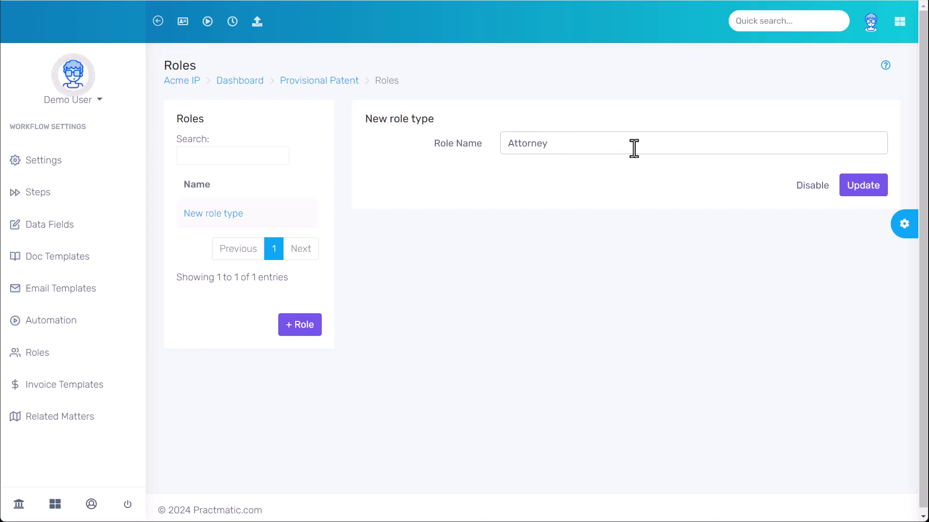
click(870, 186)
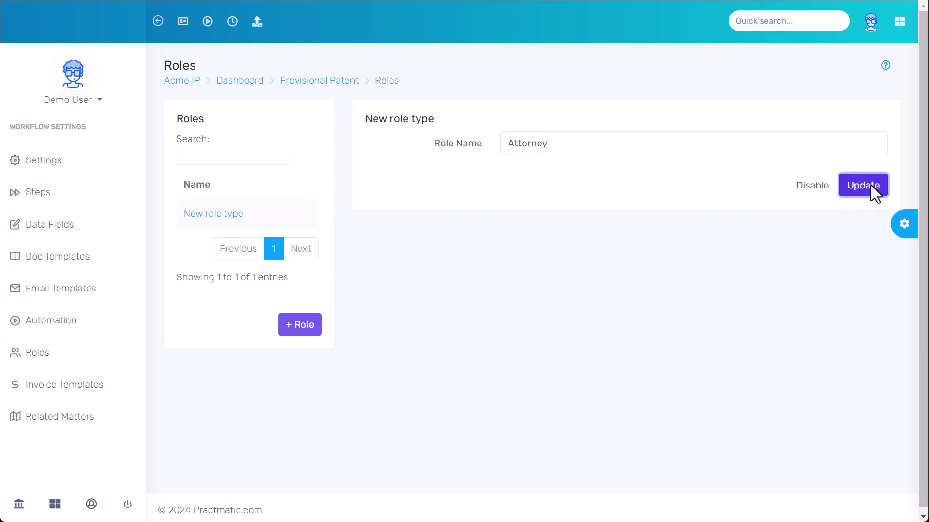
- Add a second role type named "Client" to the Provisional Patent workflow and save it
click(314, 331)
click(603, 146)
key(ctrl+a)
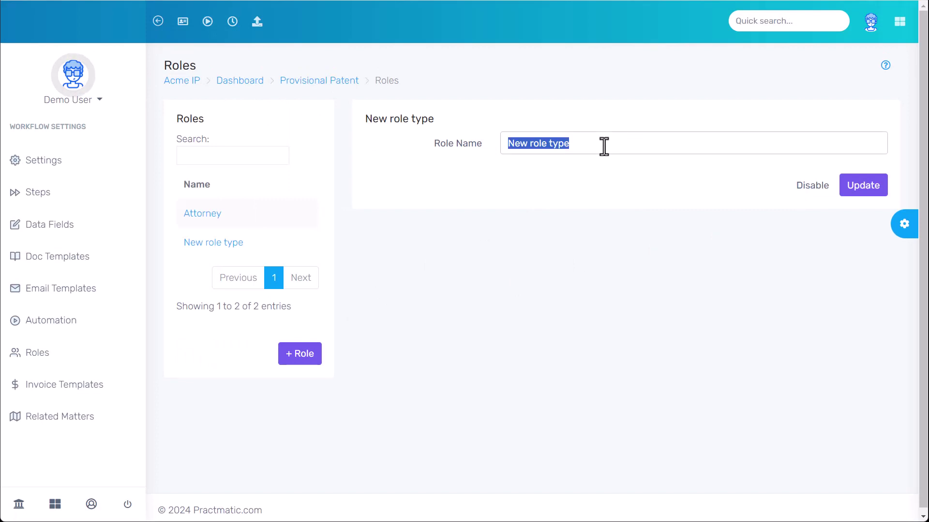
text(Client)
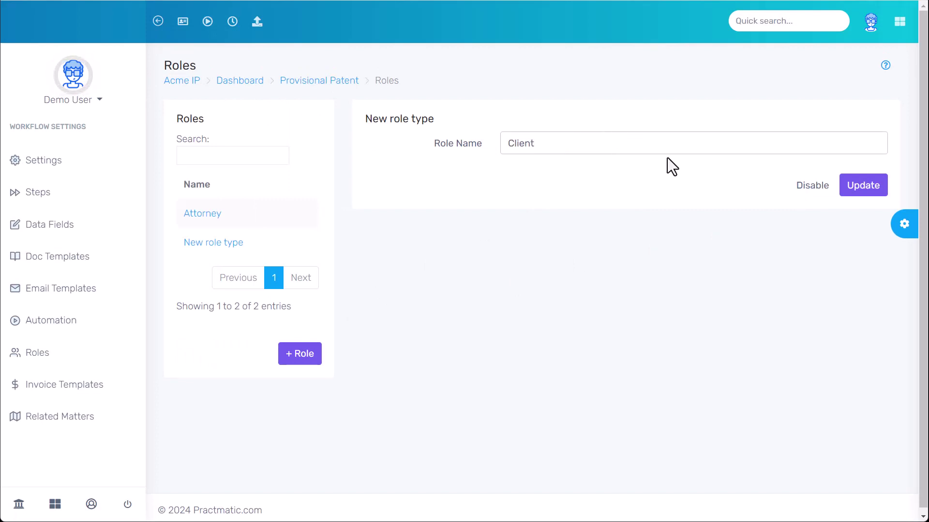
click(850, 192)
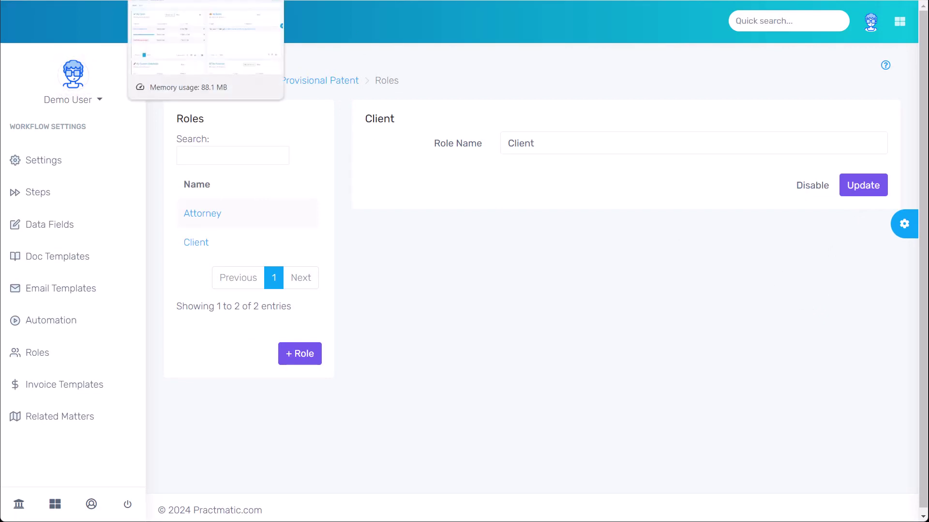
- Return to the "A better mousetrap" matter, refresh it, and assign the Demo User contact to the Attorney role
click(187, 0)
key(F5)
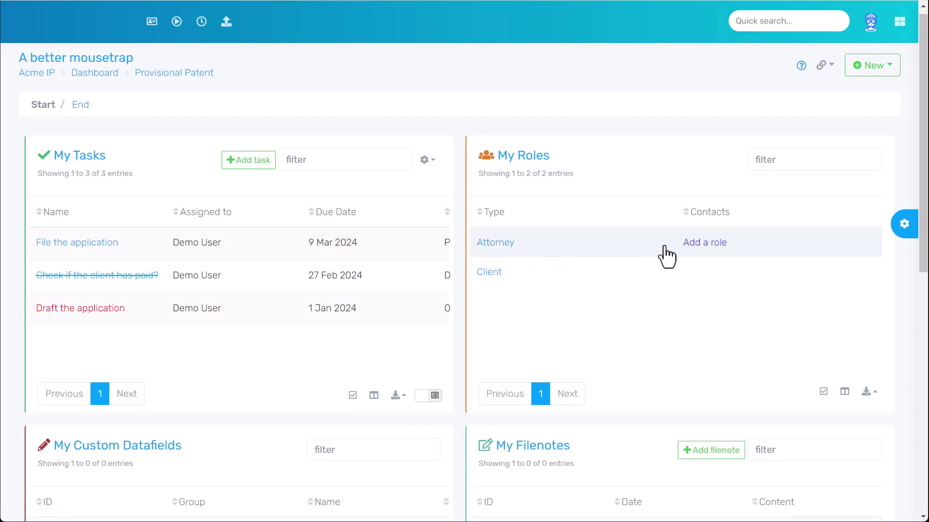
click(704, 244)
click(473, 108)
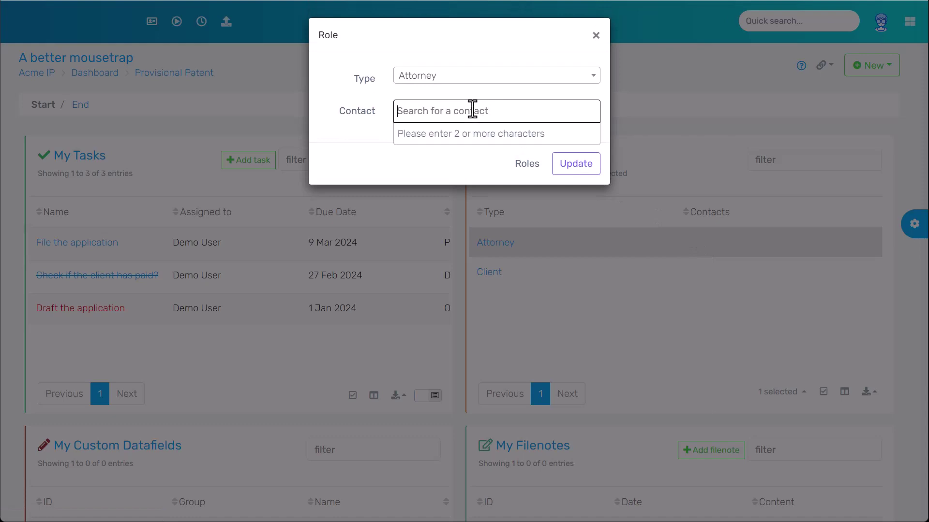
text(dem)
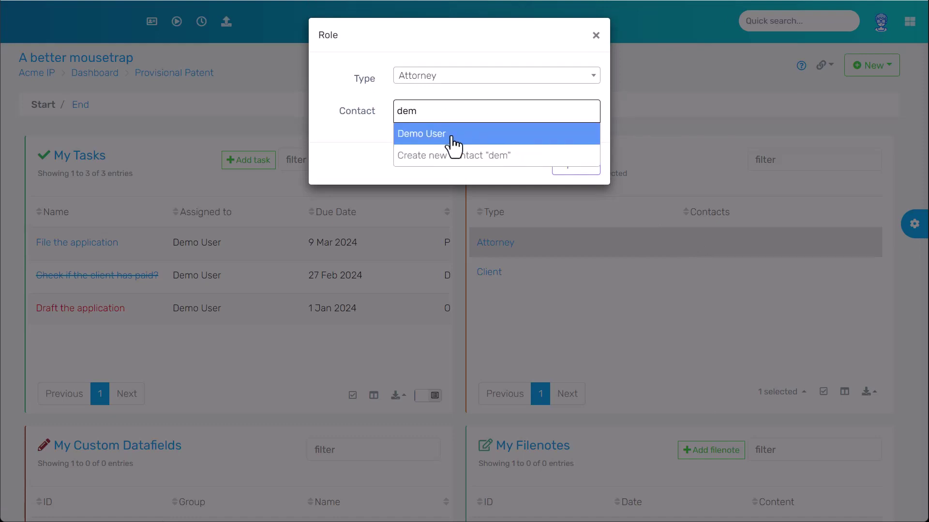
click(454, 140)
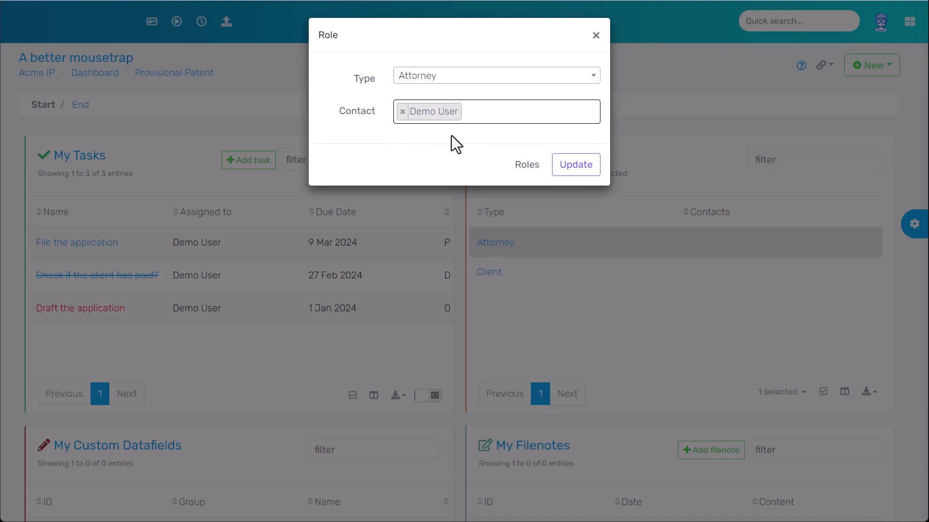
click(576, 165)
- Assign a newly created contact to the Client role using the client's full name, and open and save that contact's details
click(503, 271)
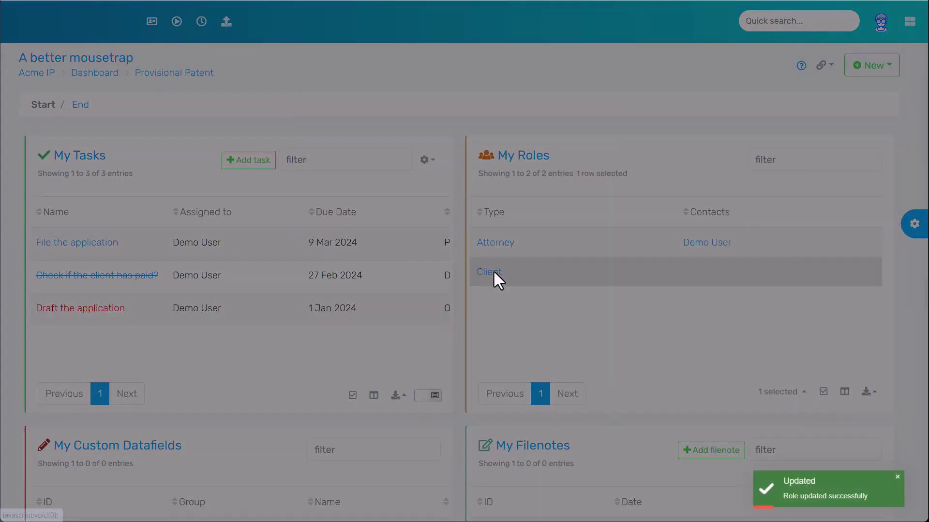
click(487, 115)
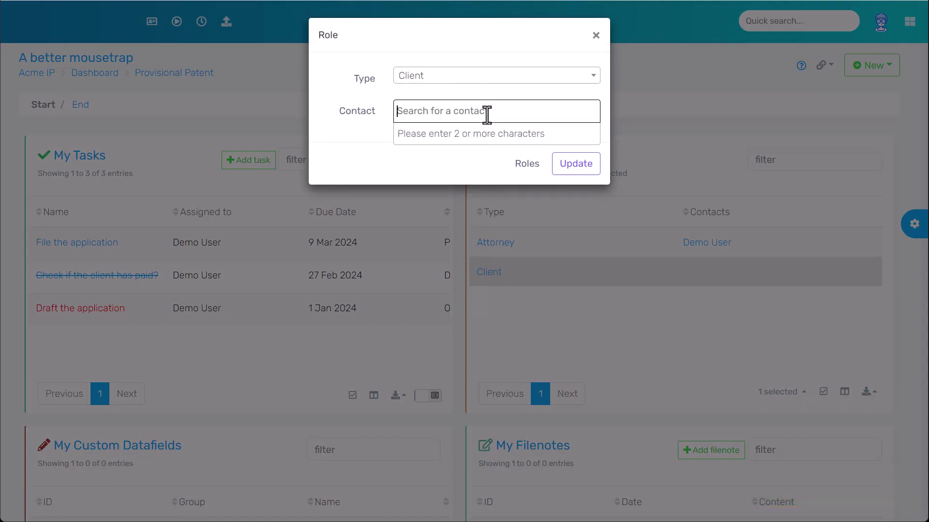
text(p)
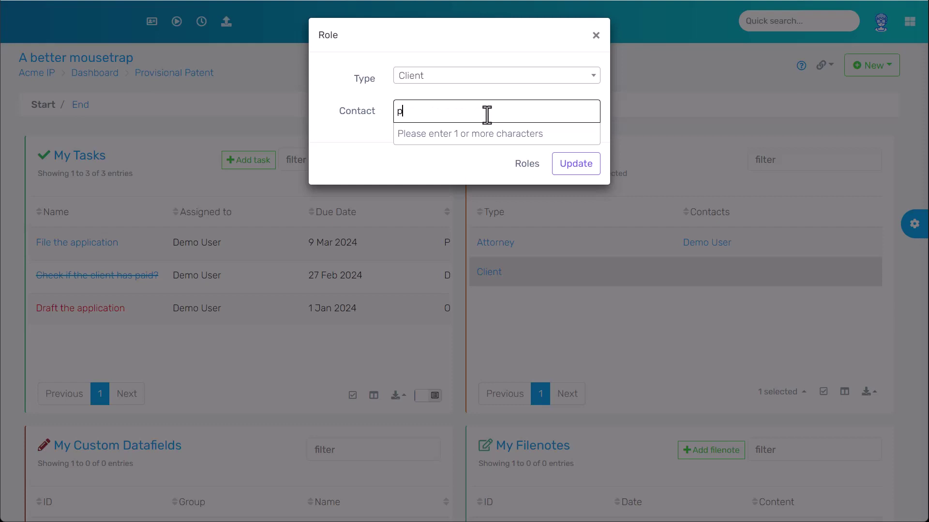
text(eter)
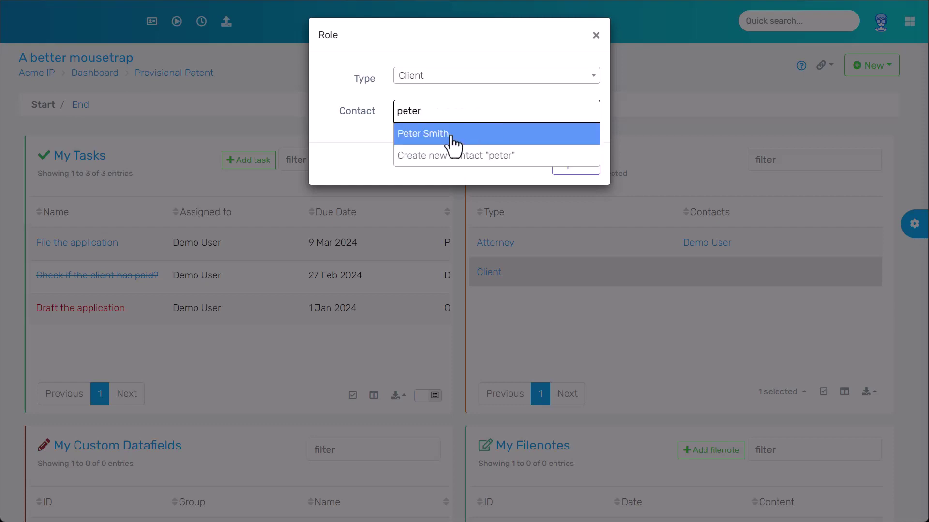
key(Home)
key(Delete)
text(P)
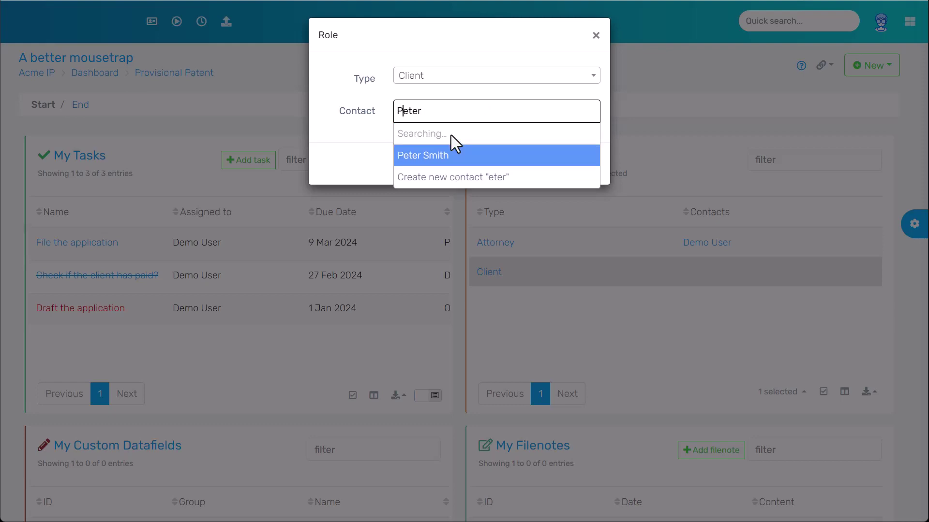
key(End)
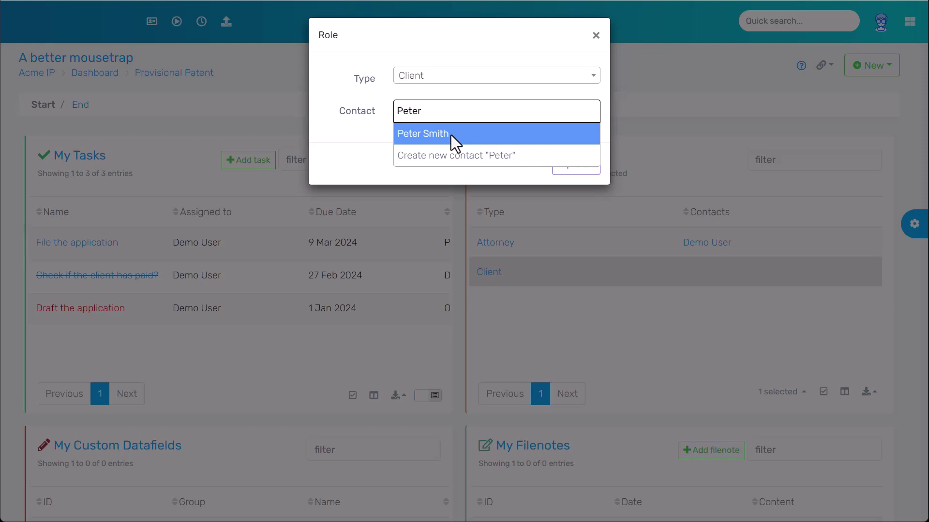
text(James)
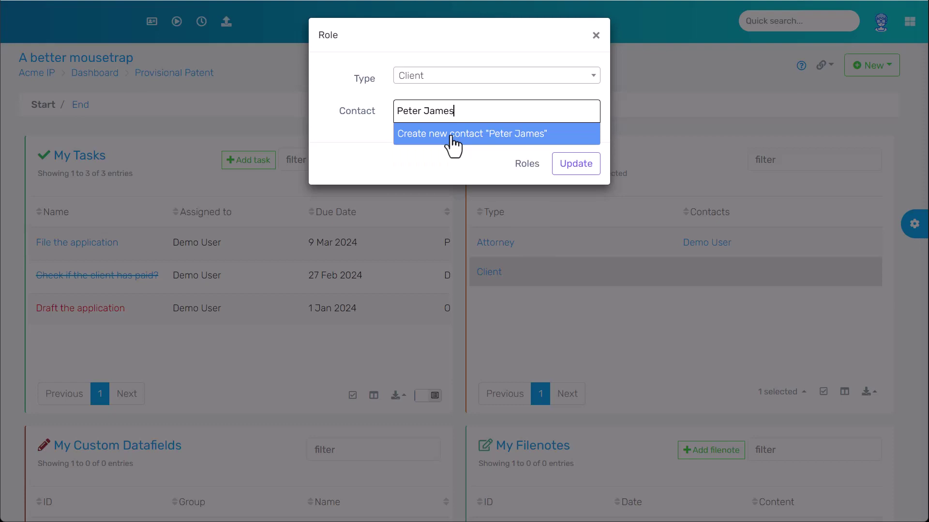
click(452, 137)
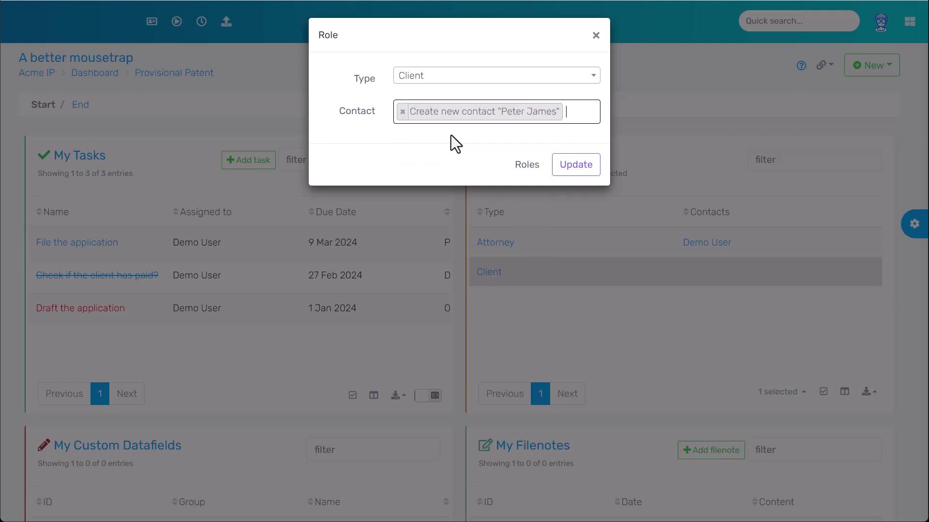
click(572, 166)
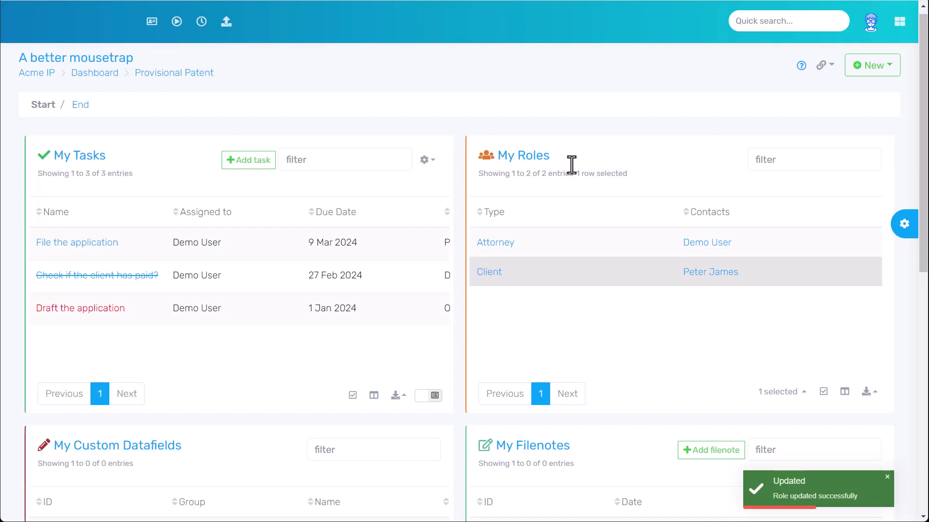
click(702, 274)
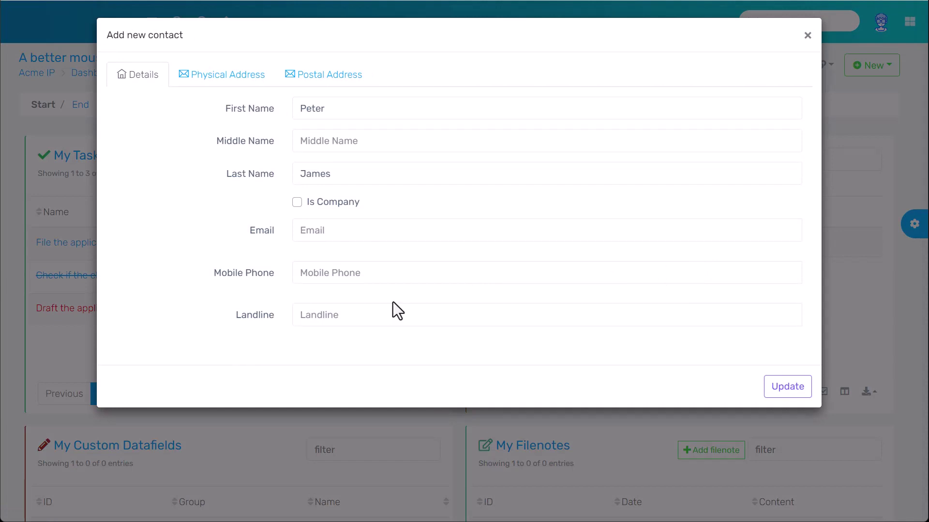
click(779, 387)
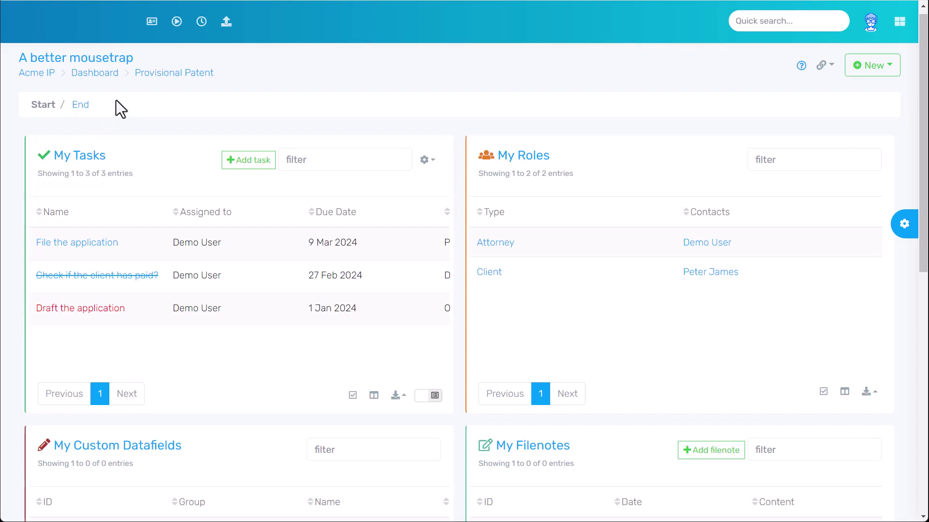
- Rename the "Start" step of the Provisional Patent workflow as "Awaiting payment" and save it
click(174, 73)
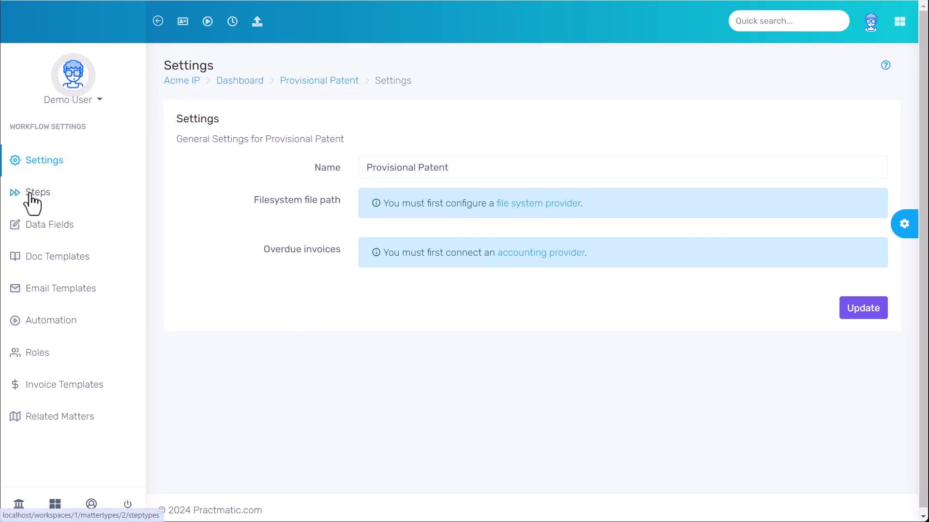
click(29, 195)
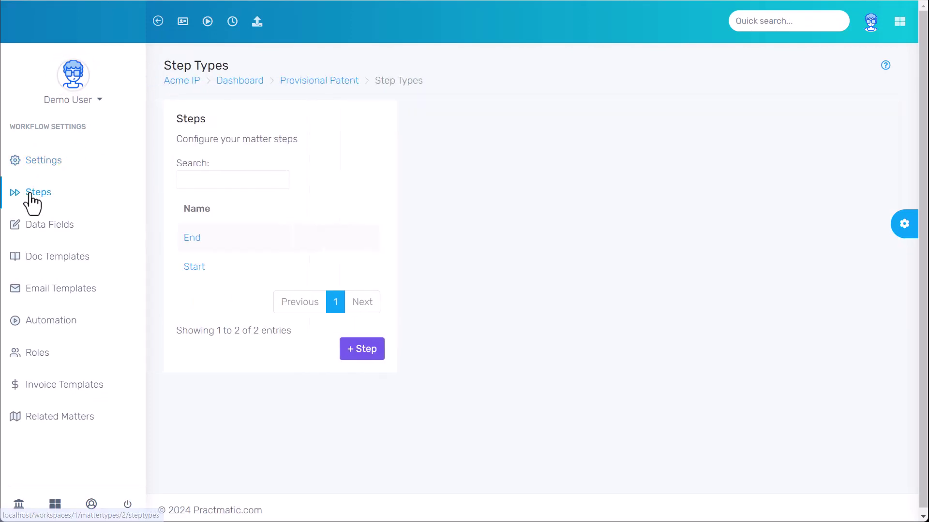
click(189, 267)
click(605, 145)
key(ctrl+a)
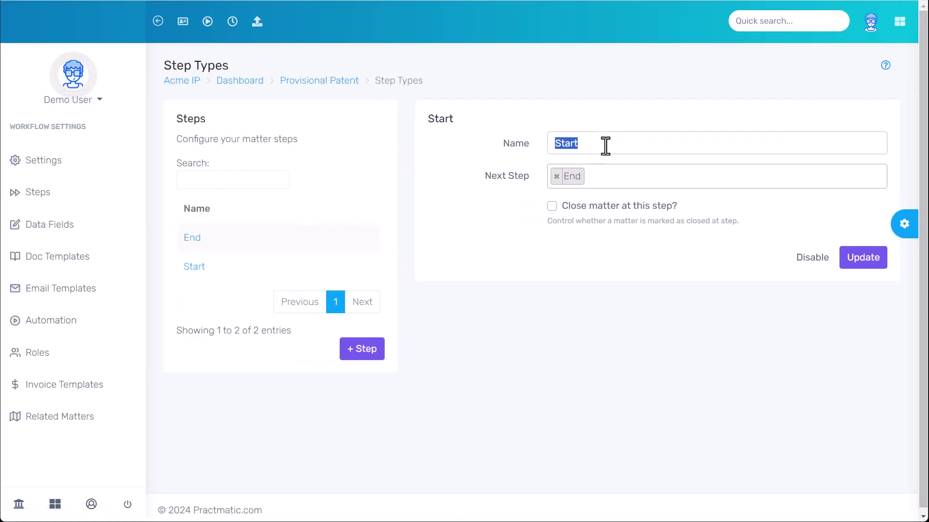
text(Awai)
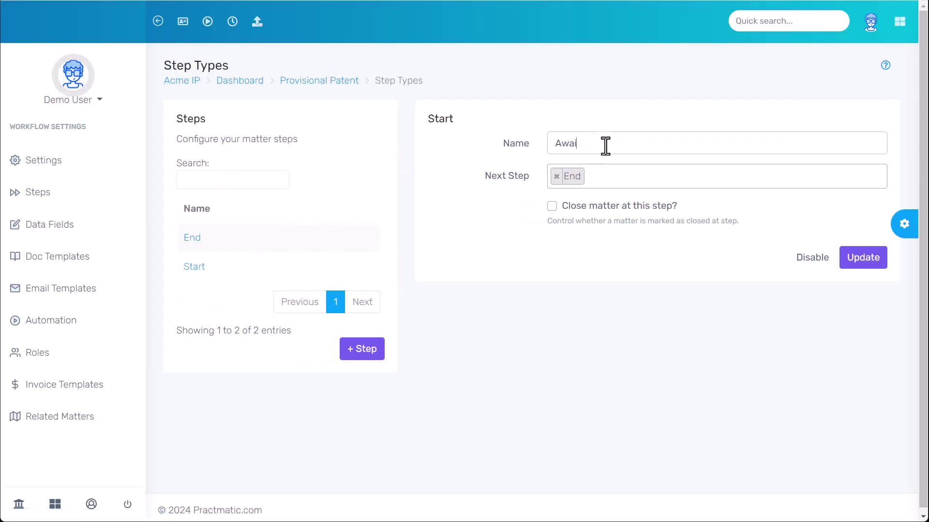
text(ting paymen)
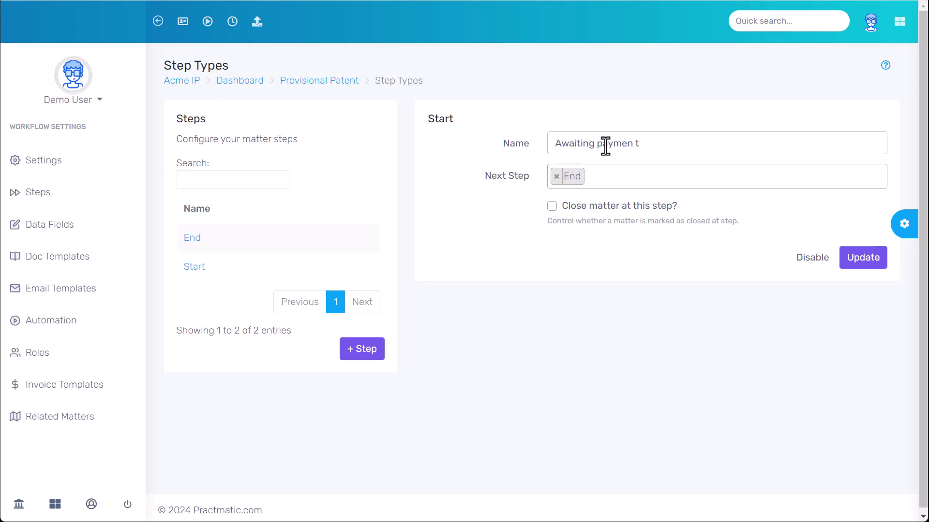
text(t)
click(854, 264)
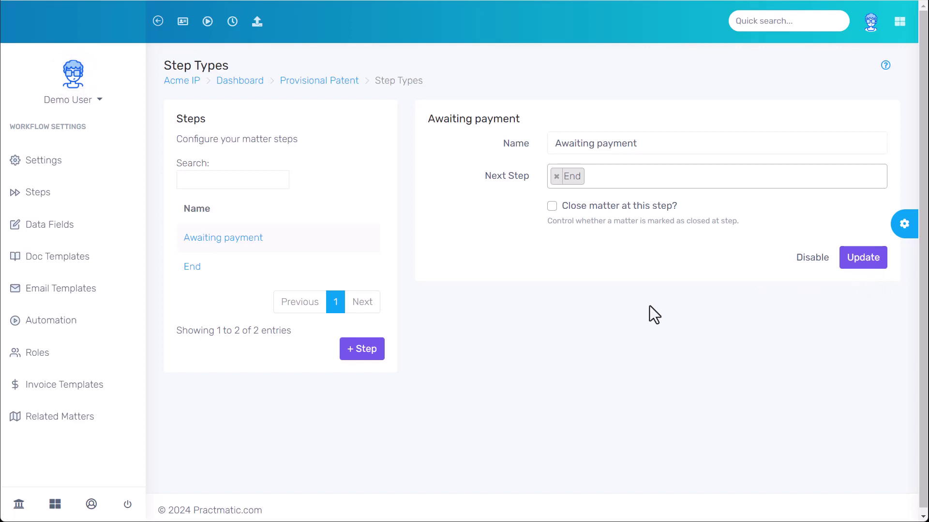
- Add a workflow step named "Drafting" to the Provisional Patent workflow and save it
click(364, 350)
click(649, 153)
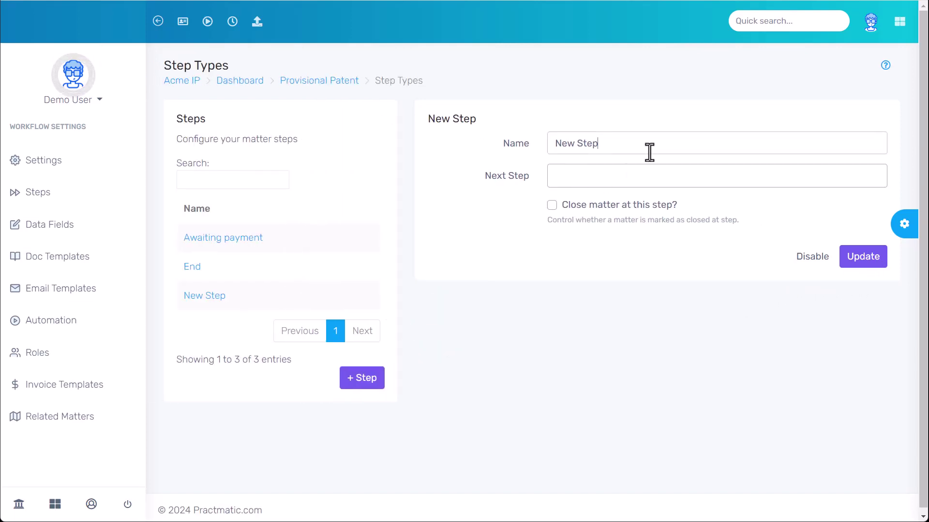
key(ctrl+a)
text(Draftoi)
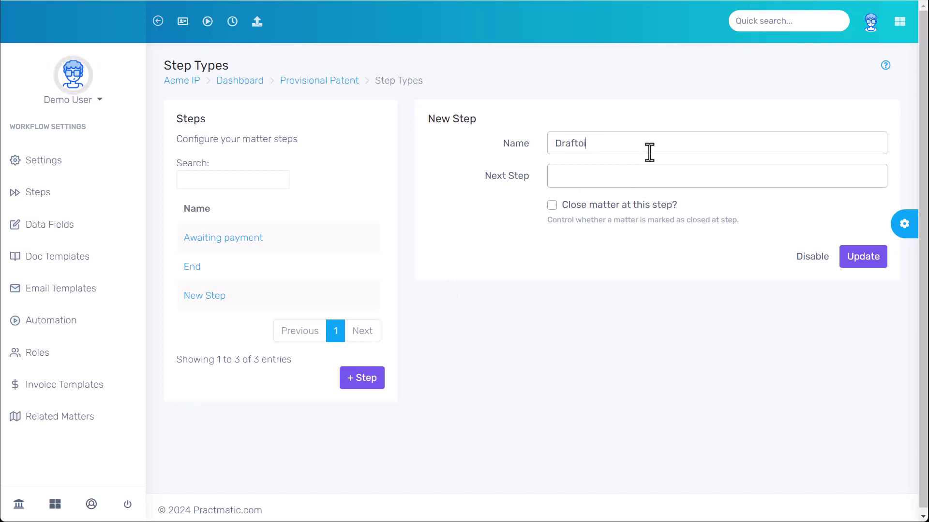
key(BackSpace)
key(BackSpace)
text(ing)
click(873, 261)
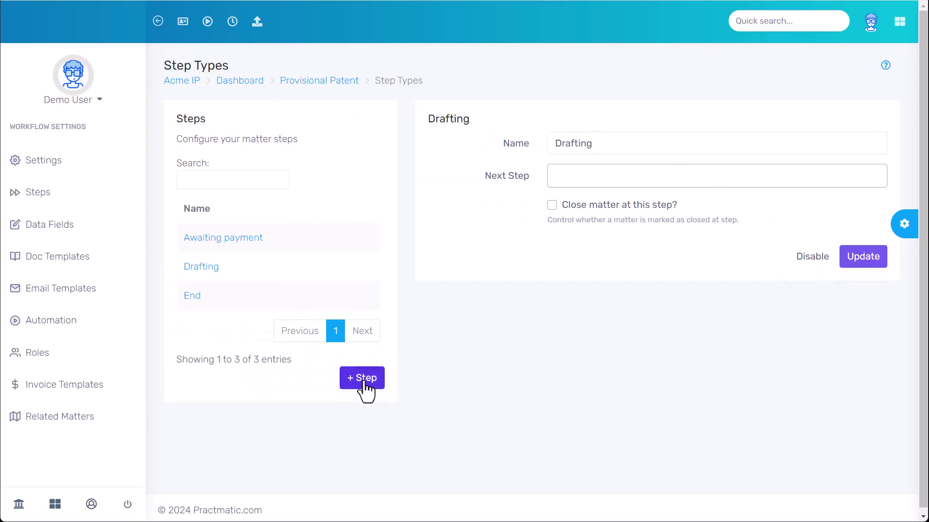
- Add another workflow step named "Application filed" and save it
click(364, 382)
click(612, 146)
key(ctrl+a)
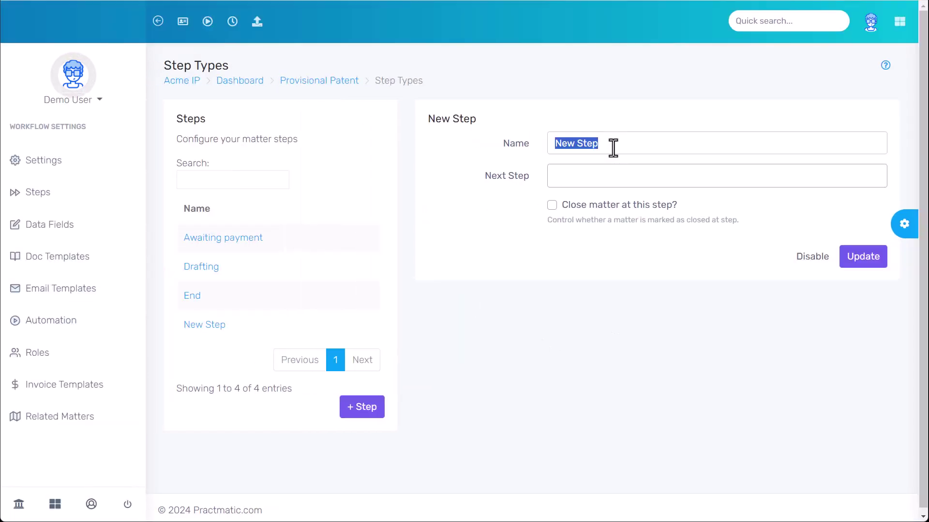
text(Application F)
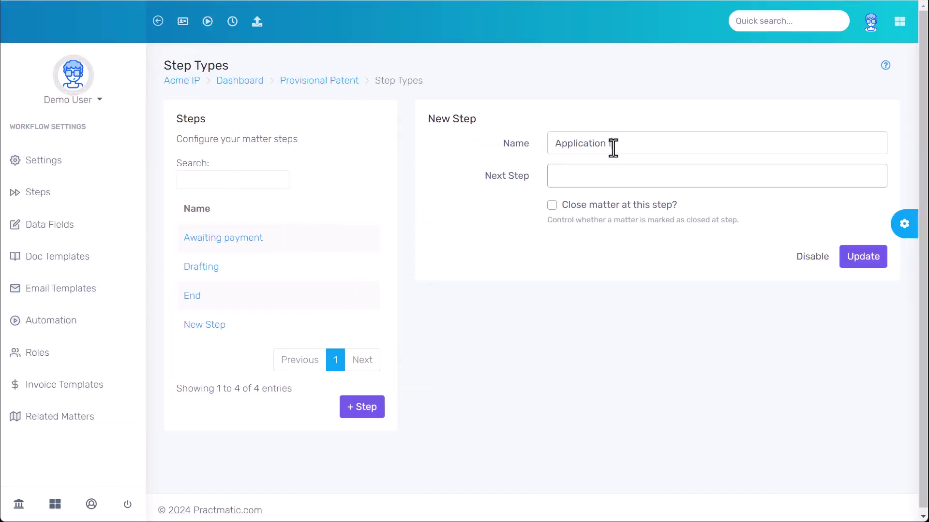
text(iled)
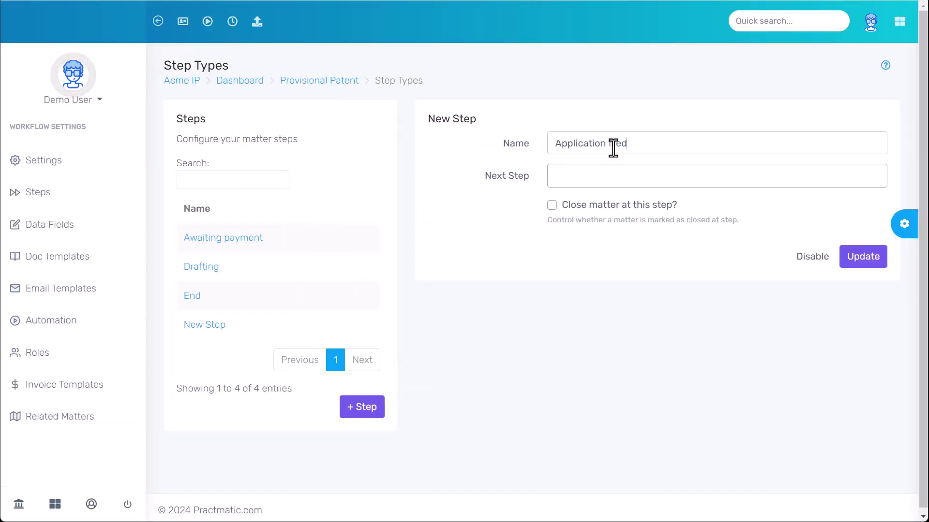
click(870, 259)
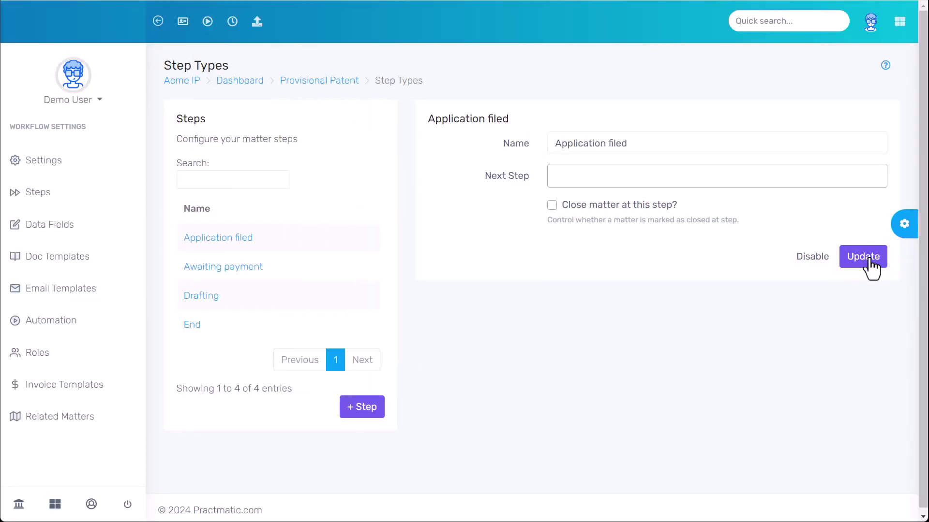
- Rename the "End" workflow step as "Application expired" and save it
click(192, 327)
click(598, 145)
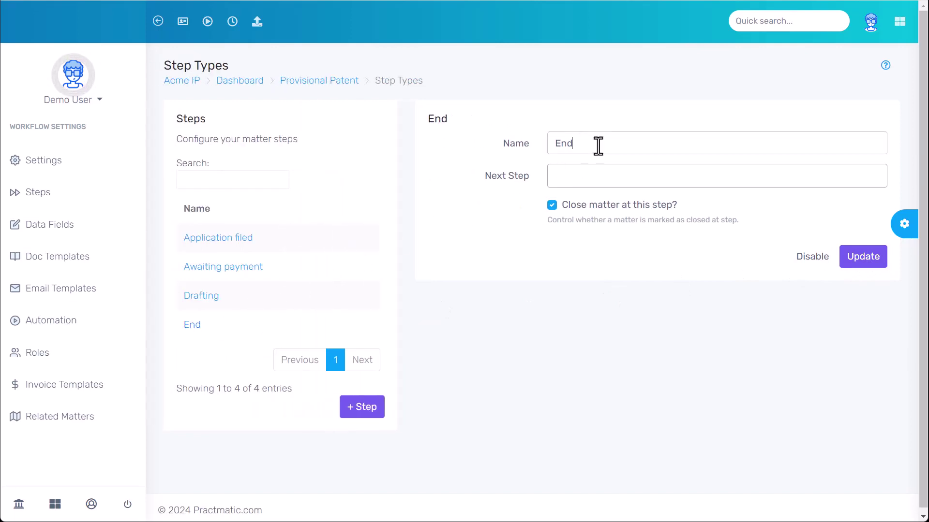
double_click(597, 145)
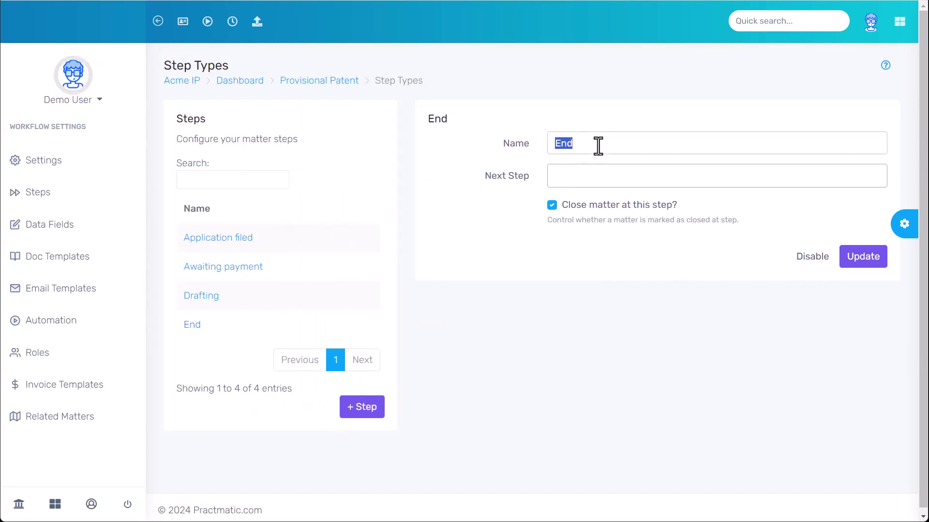
text(Application e)
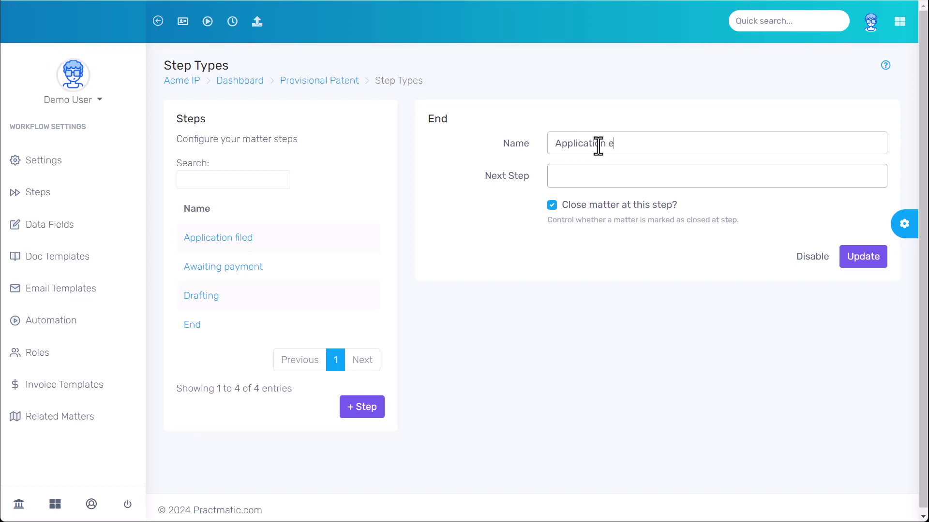
text(xpitred)
key(BackSpace)
key(BackSpace)
key(BackSpace)
key(BackSpace)
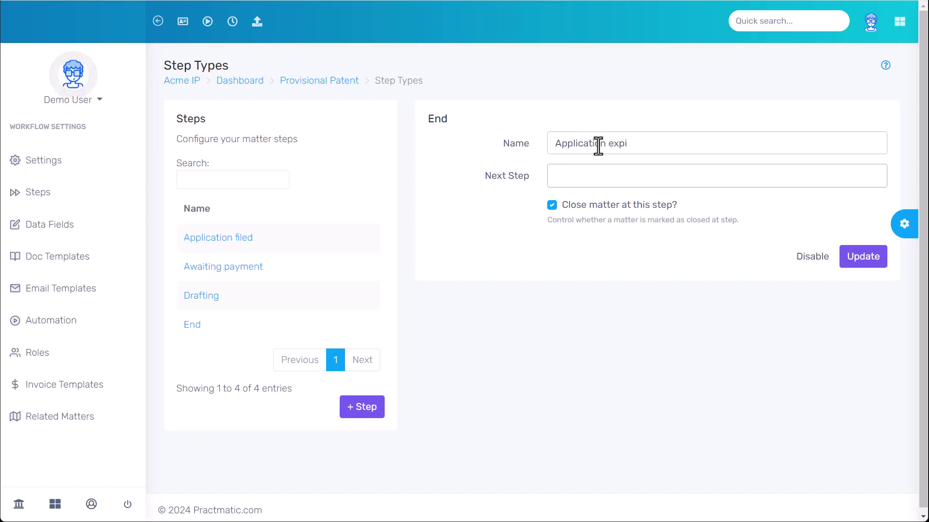
text(red)
click(862, 263)
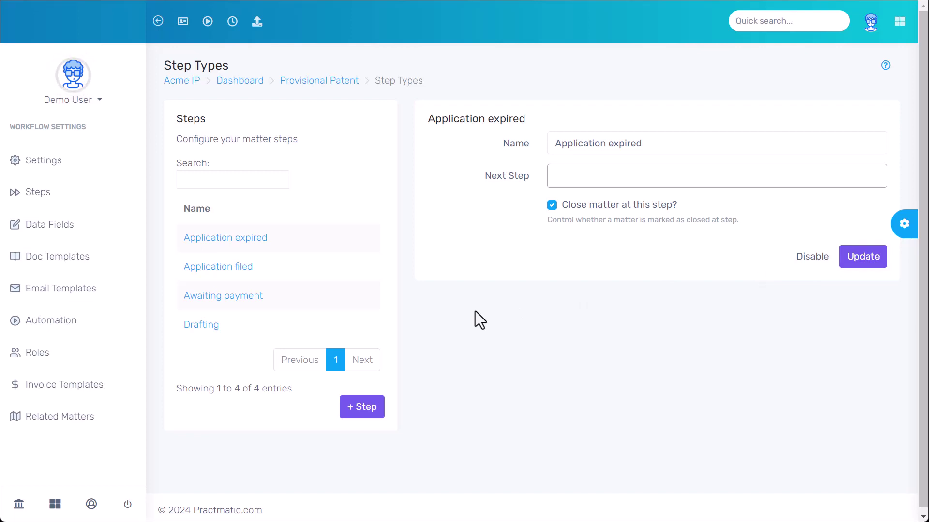
- Replace the next step of the "Awaiting payment" workflow step with "Drafting" and save it
click(243, 296)
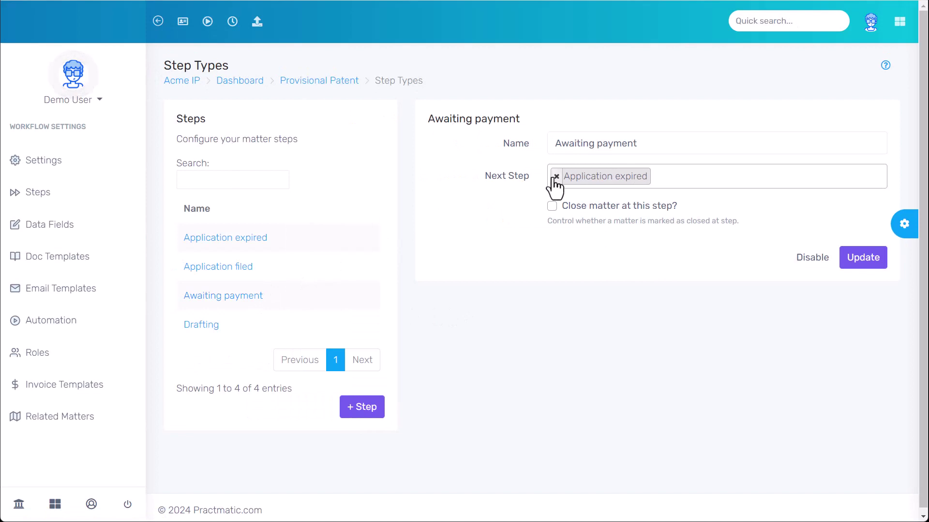
click(556, 177)
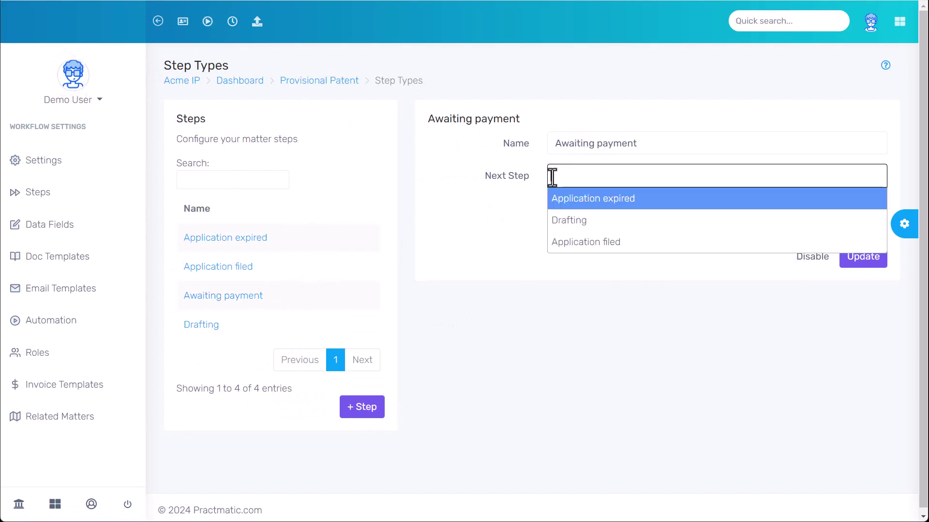
click(578, 222)
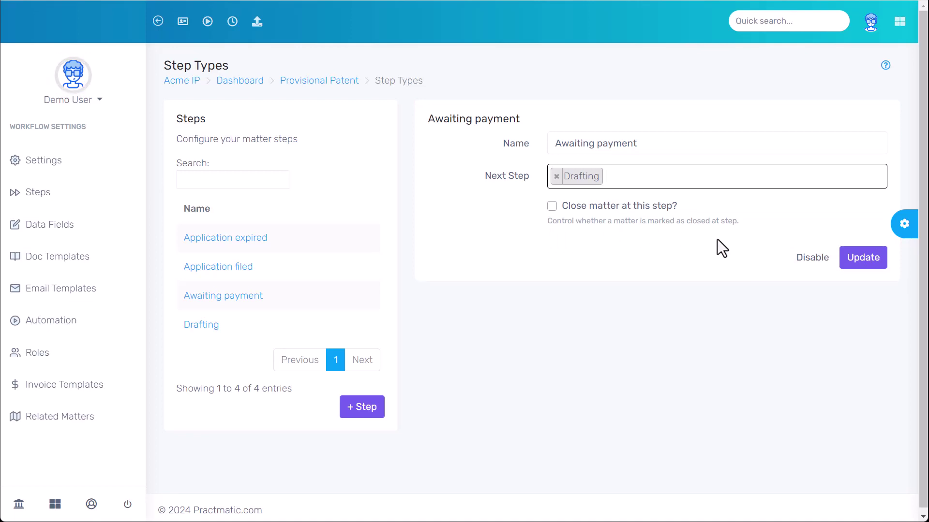
click(861, 261)
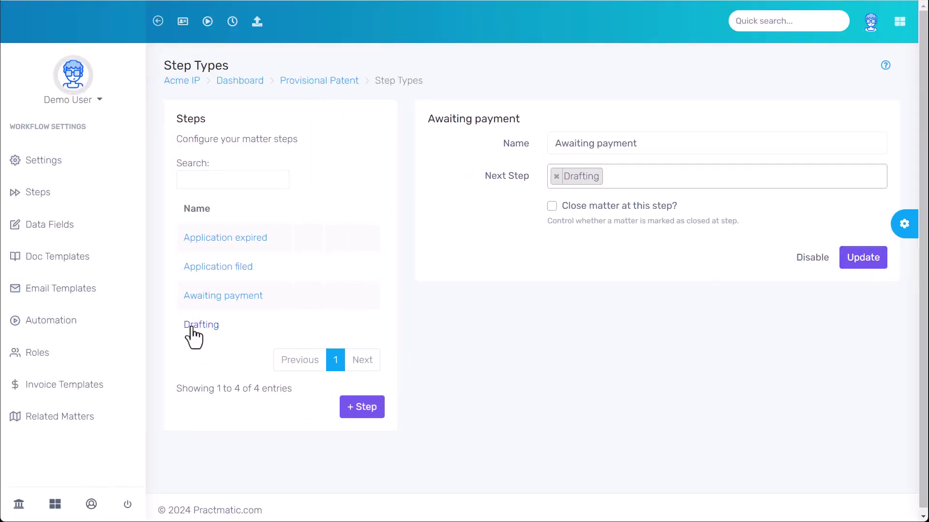
- Set "Application filed" as the next step of the "Drafting" workflow step and save it
click(192, 327)
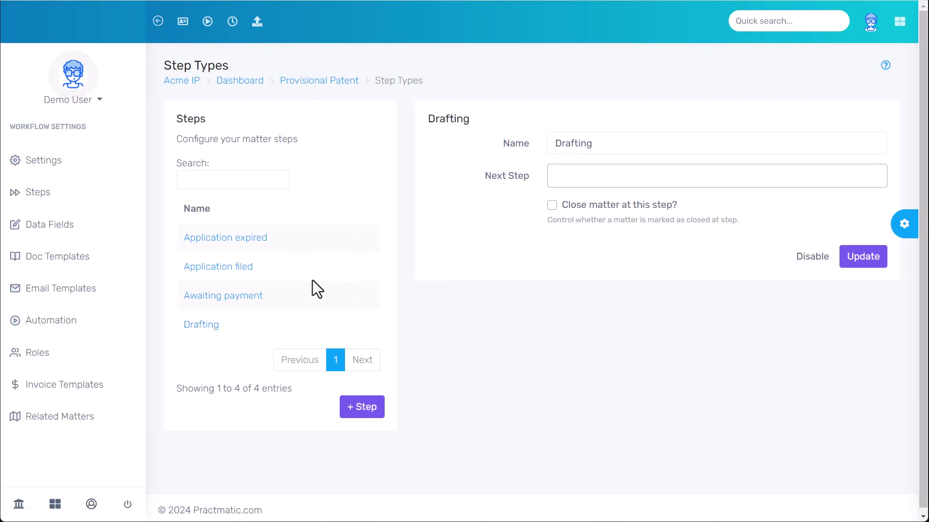
click(600, 172)
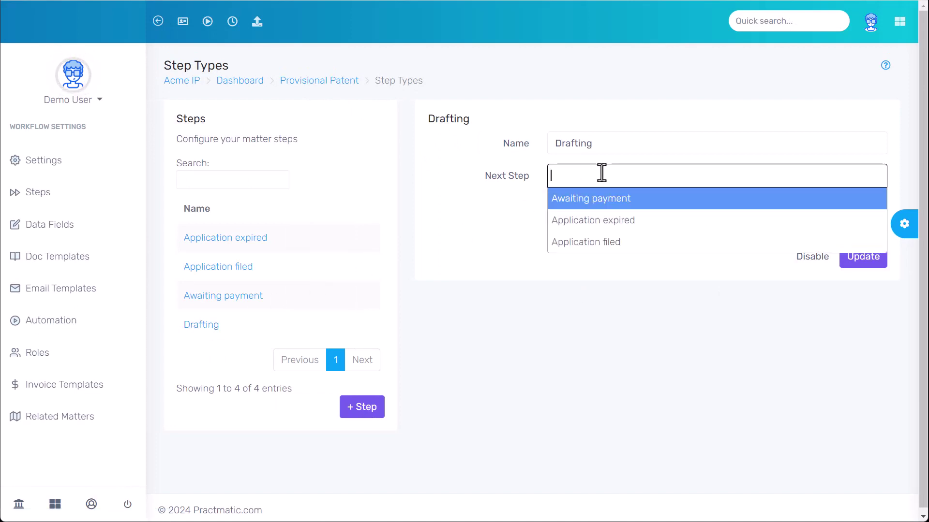
click(617, 239)
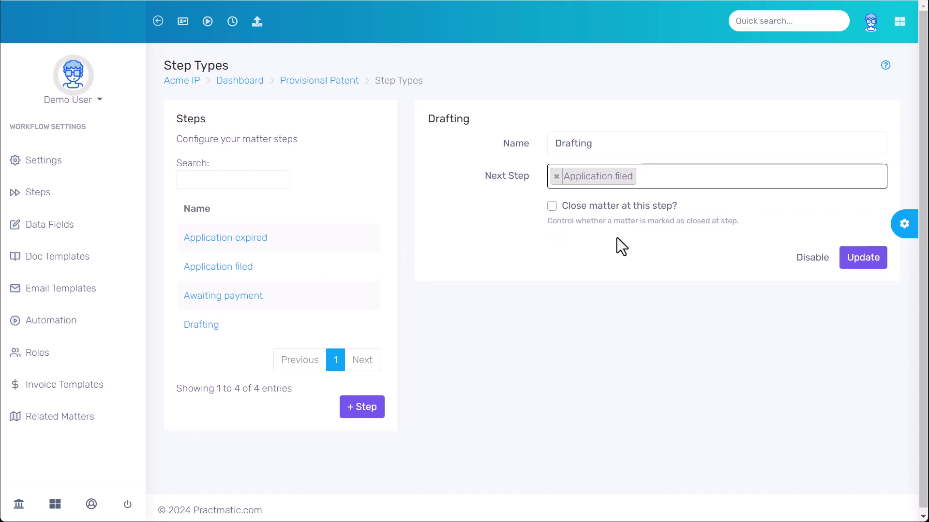
click(853, 267)
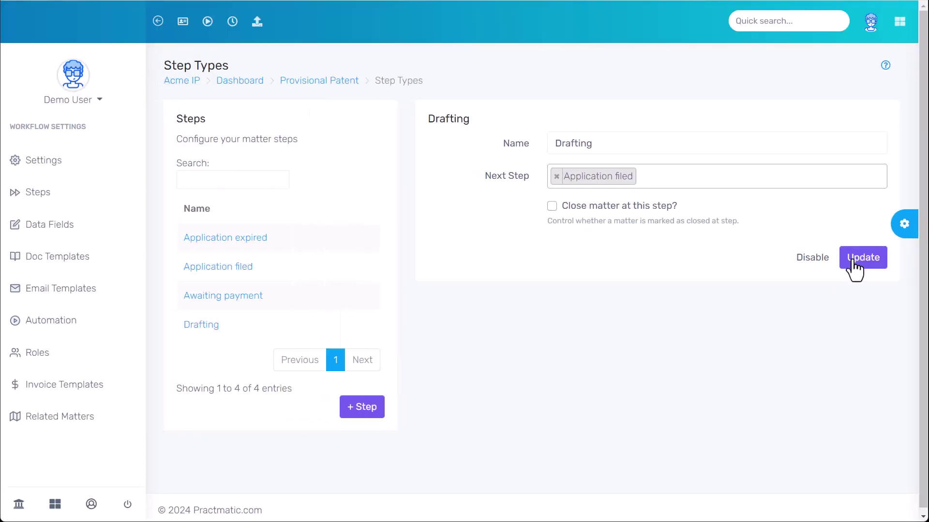
- Set the "Application filed" step's next step to "Application expired", make it close the matter, and save it
click(237, 272)
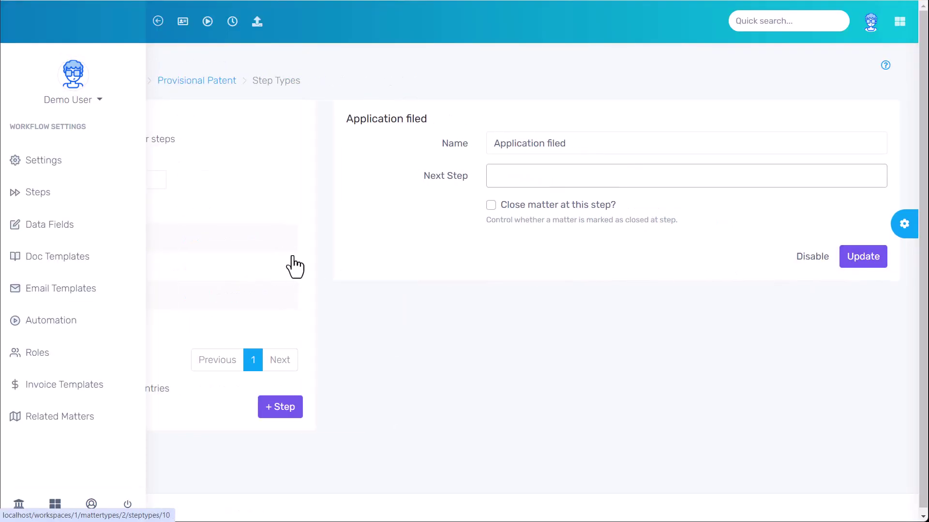
click(605, 173)
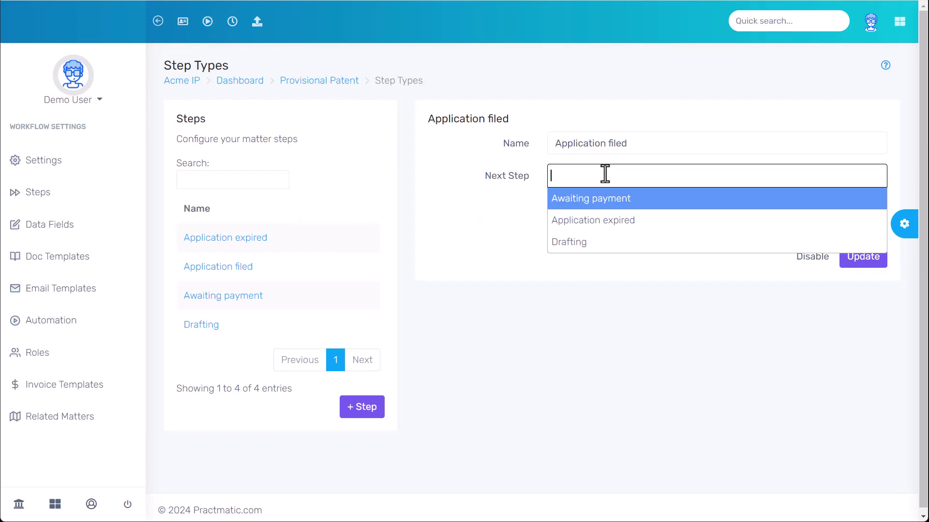
click(615, 220)
click(846, 265)
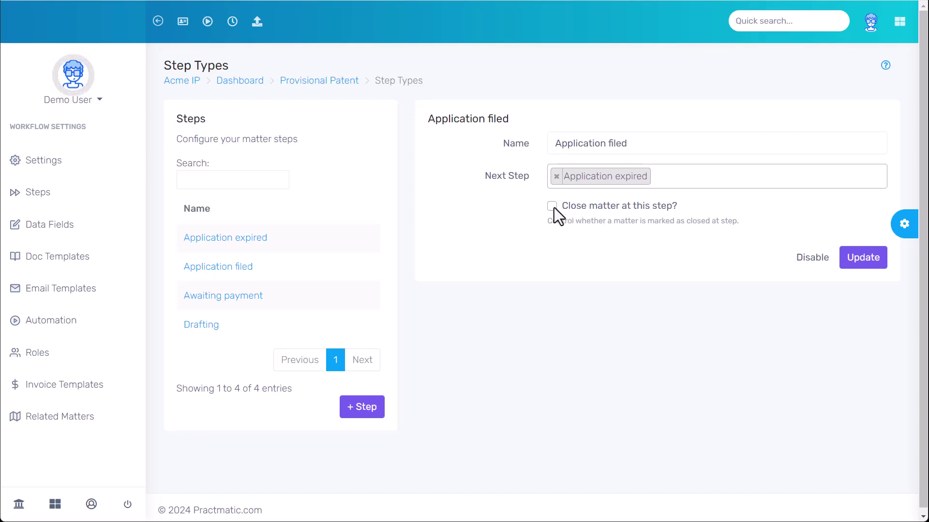
click(874, 264)
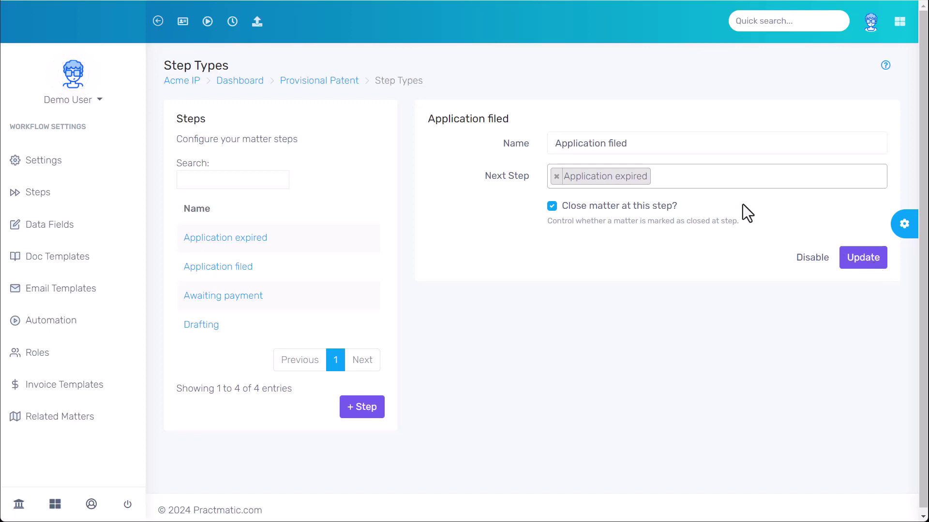
- Return to the "A better mousetrap" matter and advance it through "Drafting" to "Application filed"
click(160, 0)
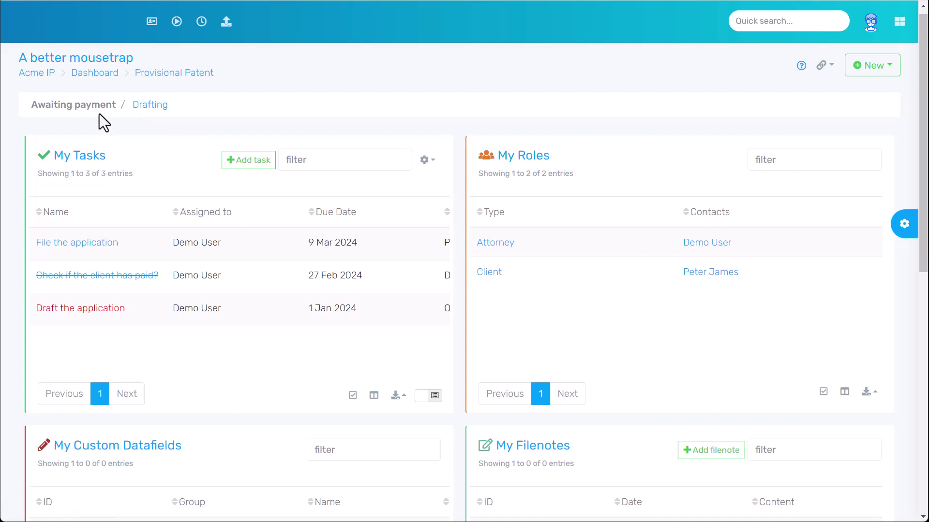
click(147, 106)
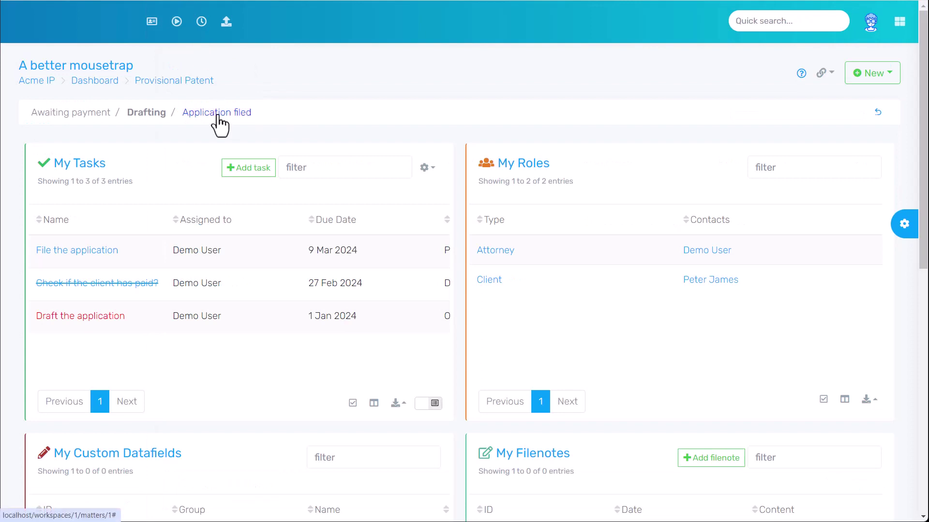
click(217, 116)
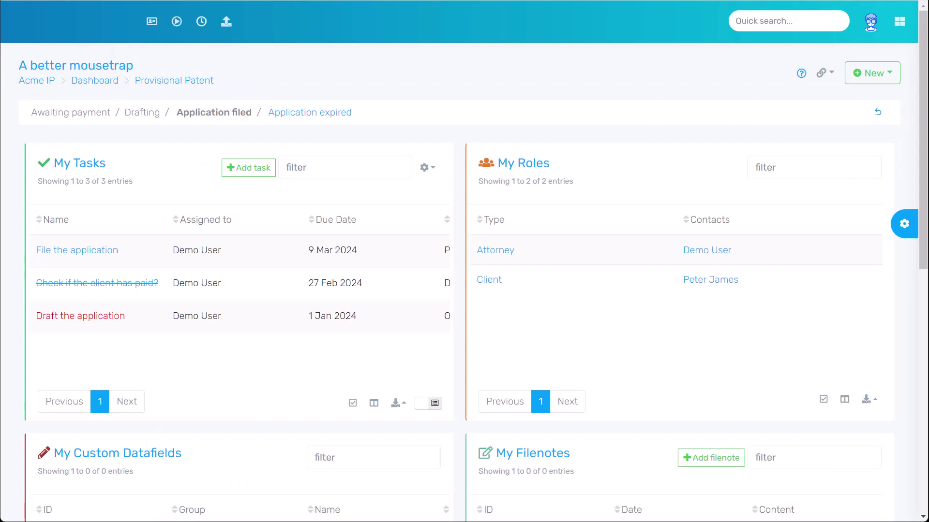
- Advance the matter from "Application filed" to the "Application expired" step
click(303, 115)
click(303, 112)
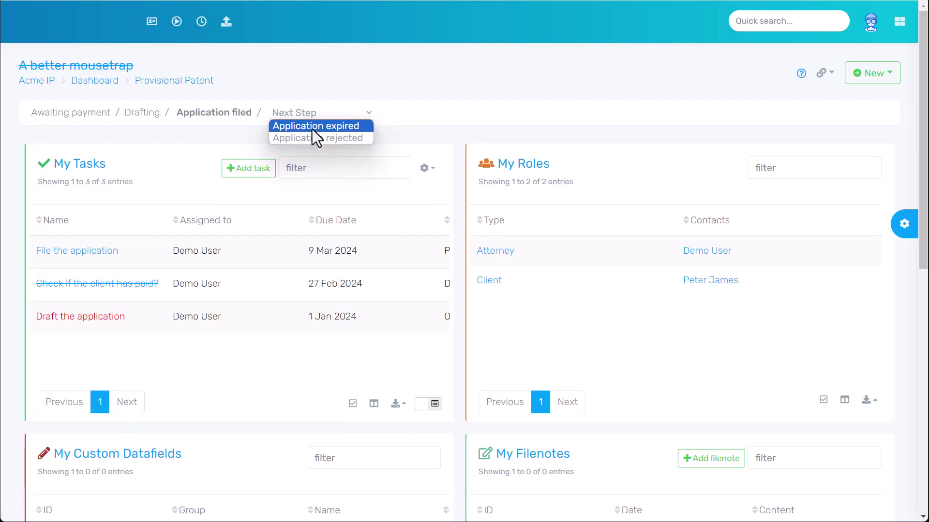
click(312, 127)
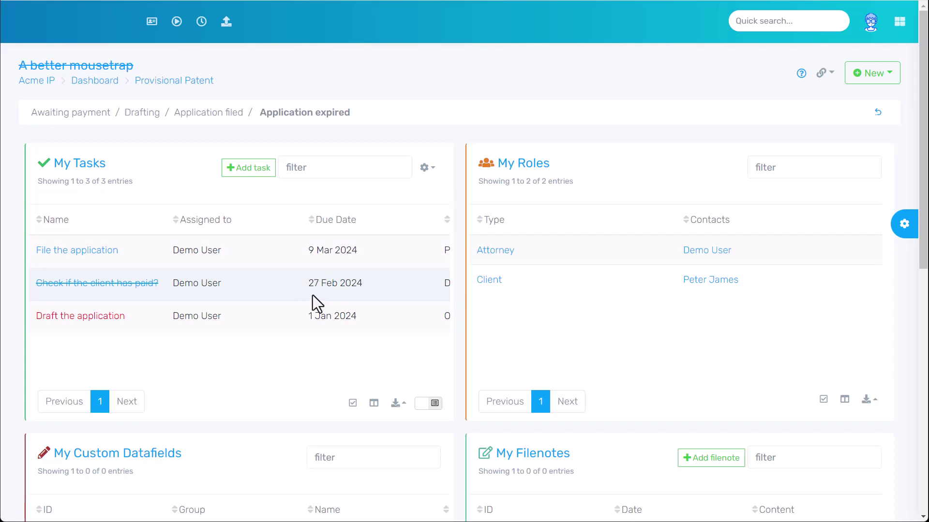
scroll(314, 300, down, 4)
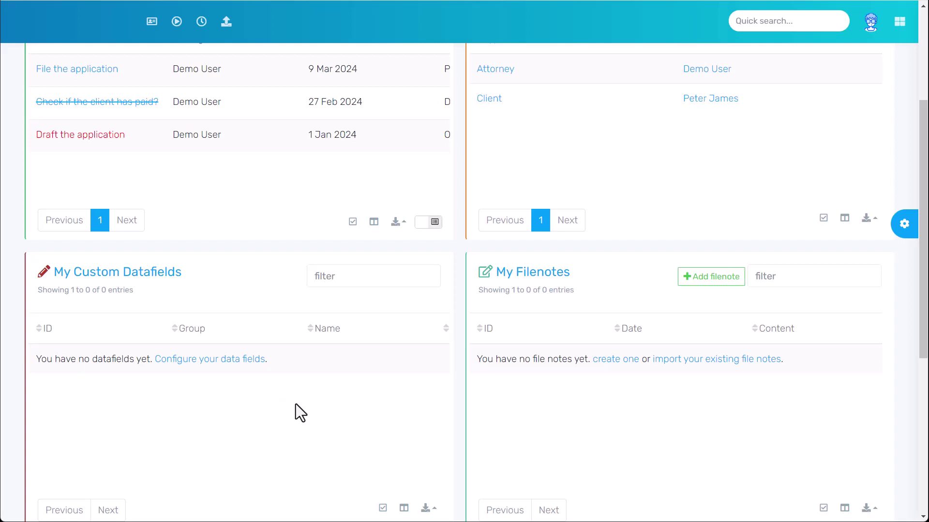
scroll(346, 411, up, 4)
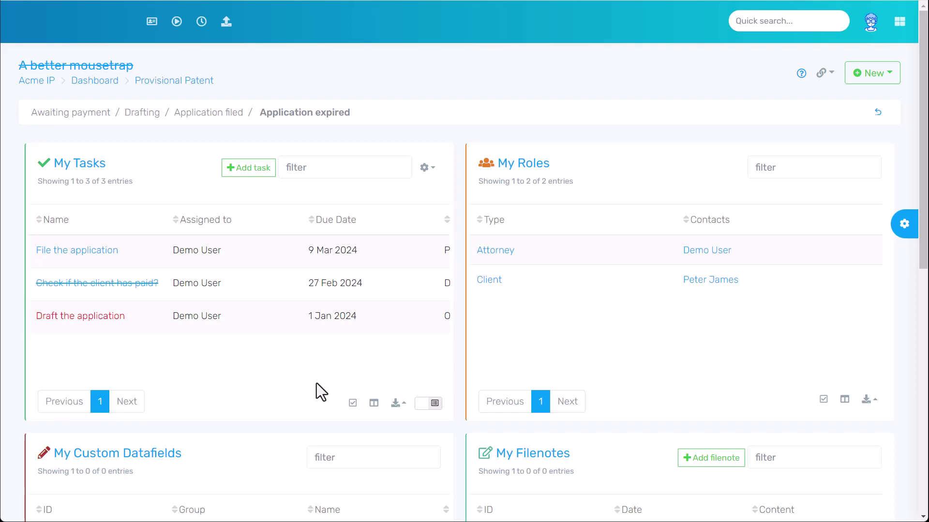
scroll(285, 294, down, 1)
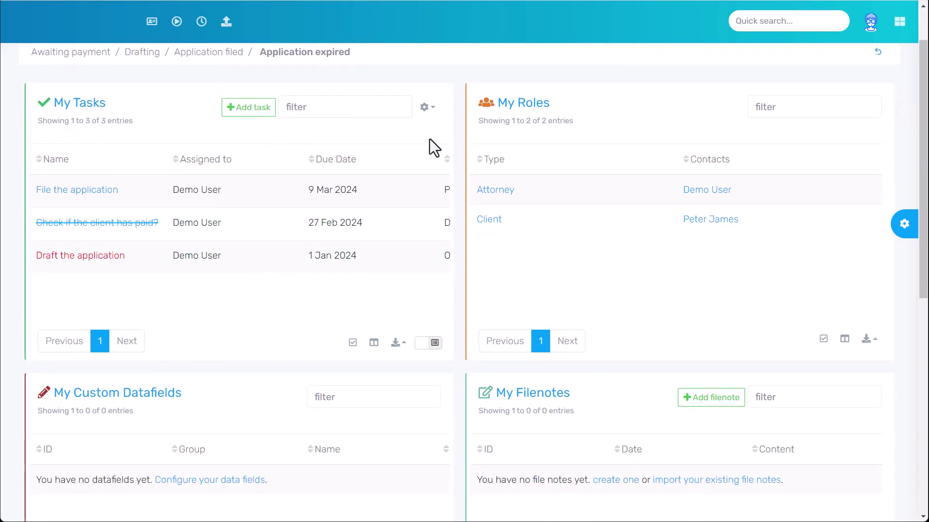
scroll(303, 308, down, 3)
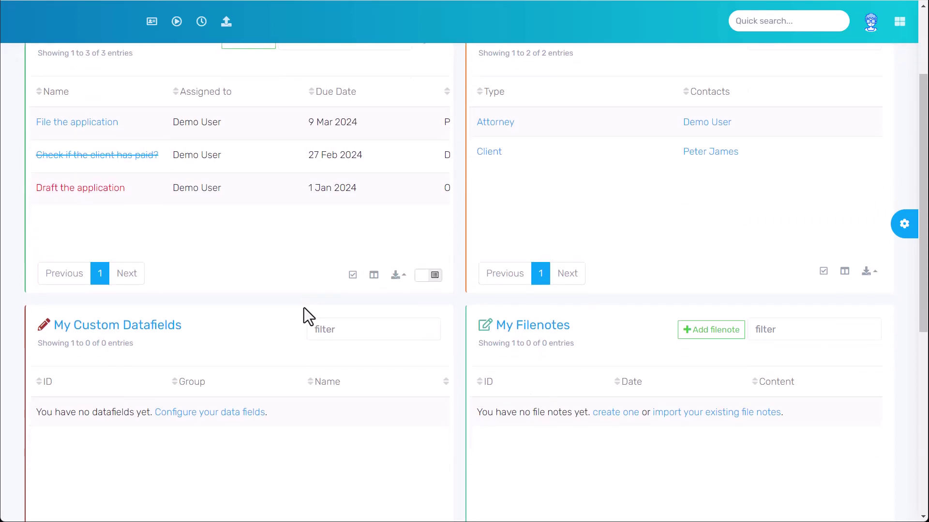
scroll(304, 308, down, 1)
scroll(304, 306, up, 5)
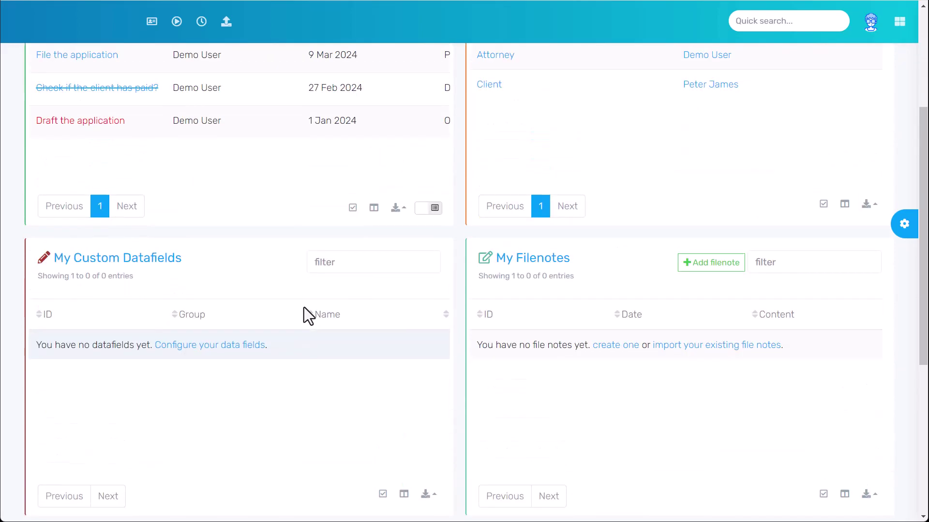